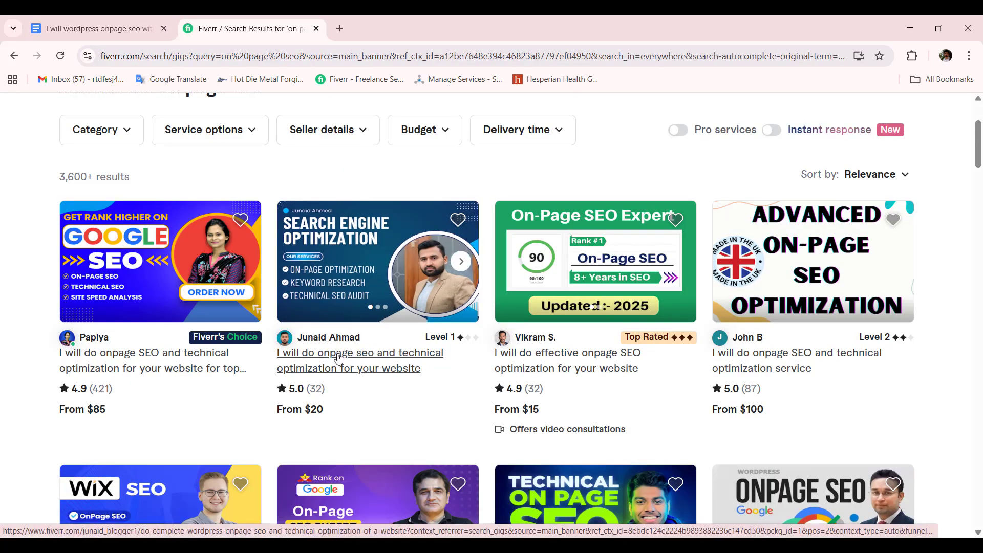
Open the gig "I will do onpage seo and technical optimization for your website" in a new tab and switch to it
right_click(338, 357)
click(359, 371)
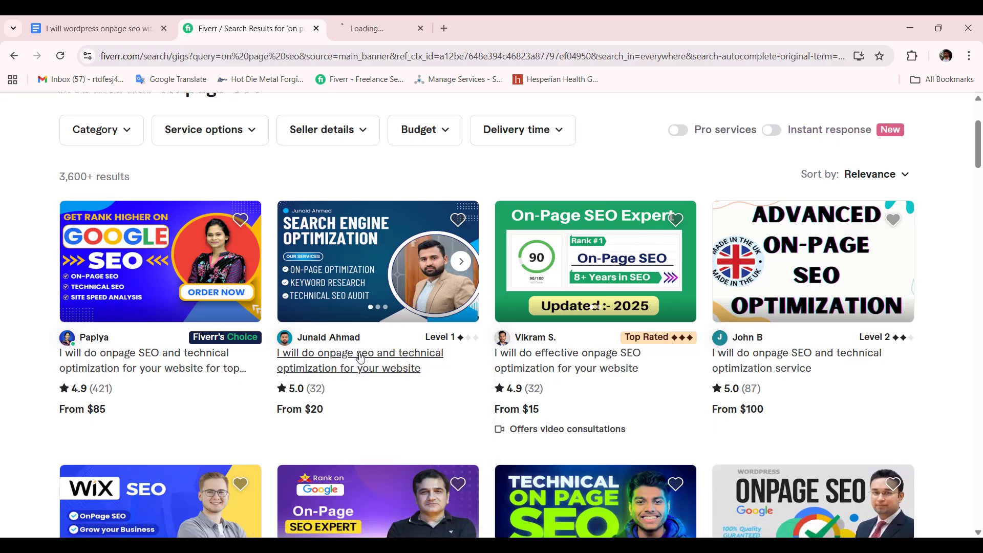
click(369, 20)
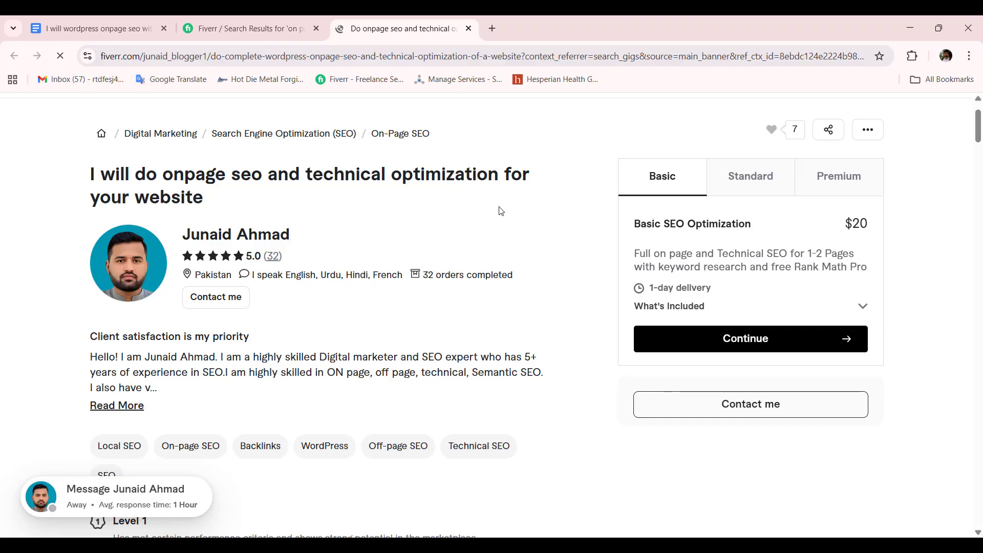
Examine the gig's title, full description, portfolio and FAQ section
drag(203, 200, 89, 177)
scroll(378, 193, down, 8)
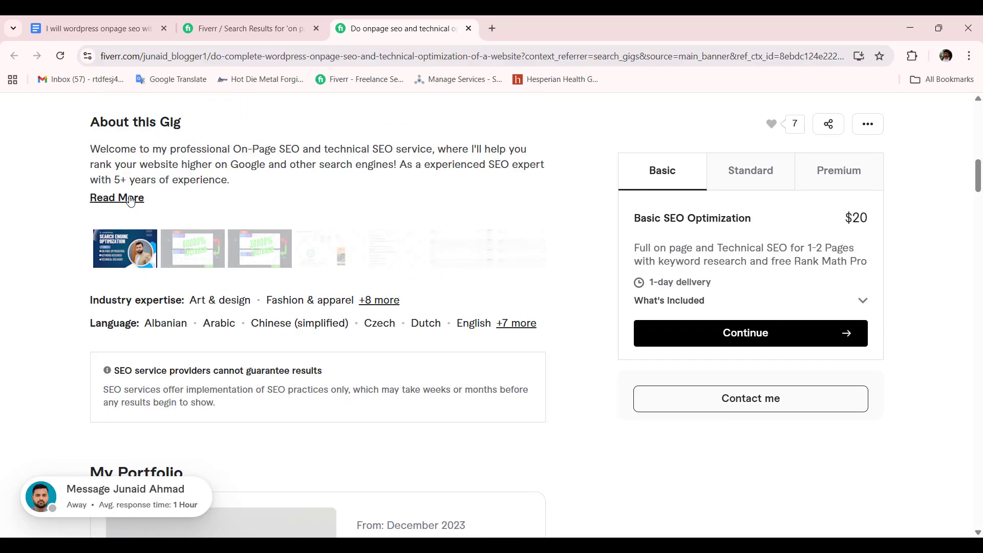
click(128, 200)
scroll(129, 210, down, 10)
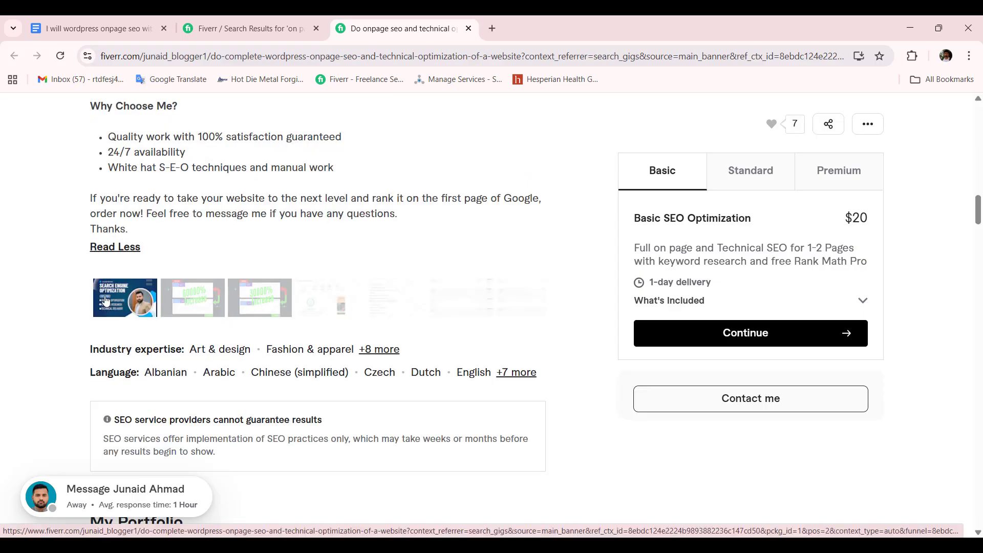
scroll(106, 301, down, 20)
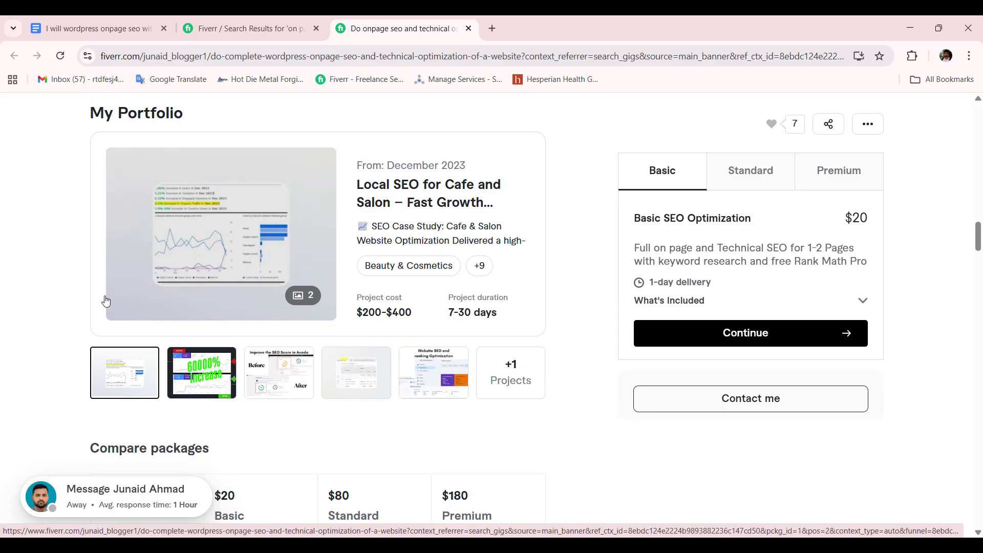
scroll(106, 301, up, 1)
drag(91, 177, 155, 179)
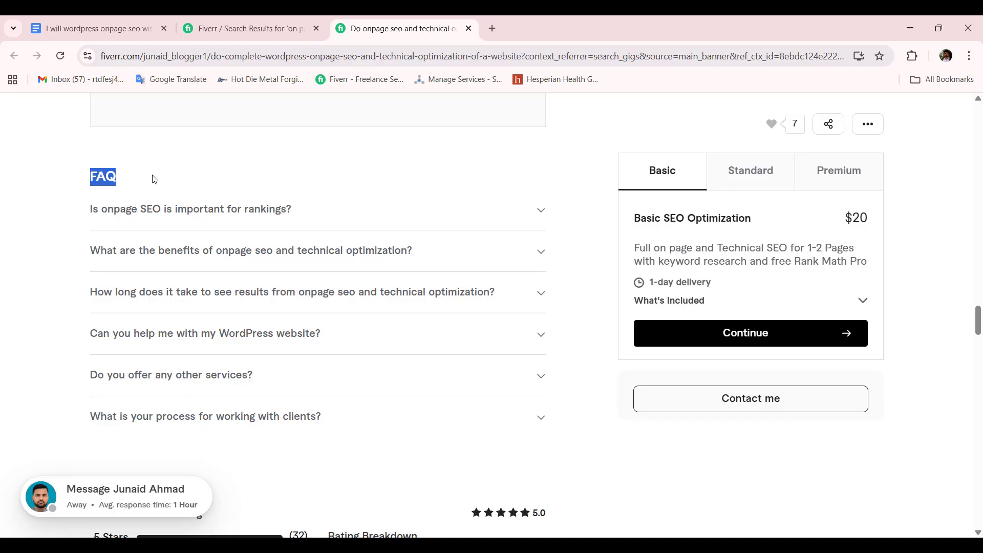
Switch to the Google Docs gig draft and examine its targeted keyword and title wording
click(113, 31)
click(278, 233)
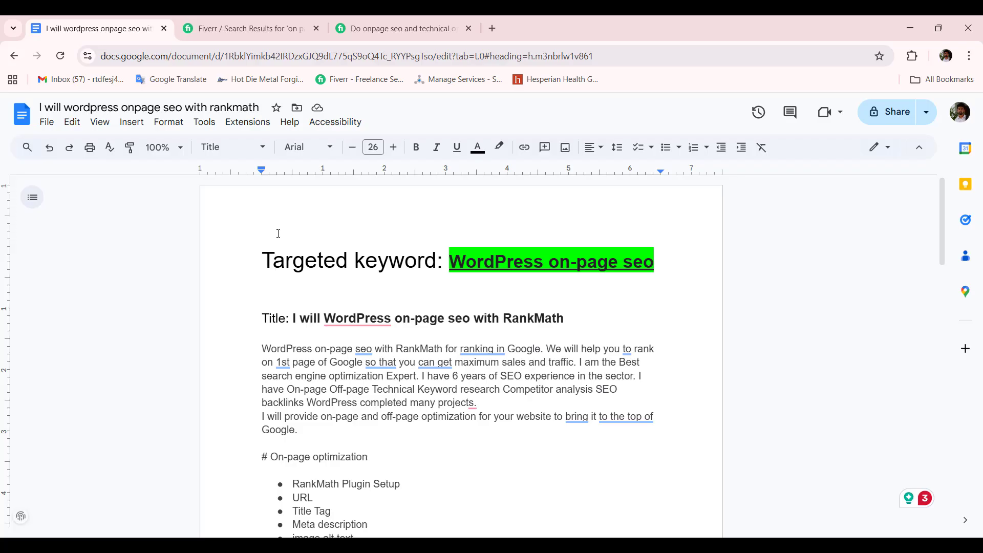
scroll(279, 233, down, 1)
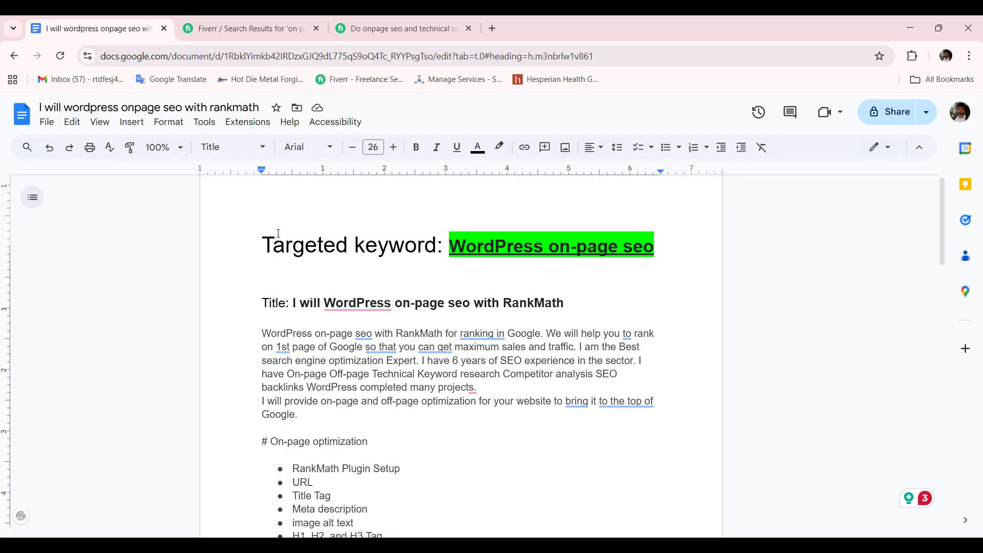
click(294, 259)
drag(294, 259, 567, 257)
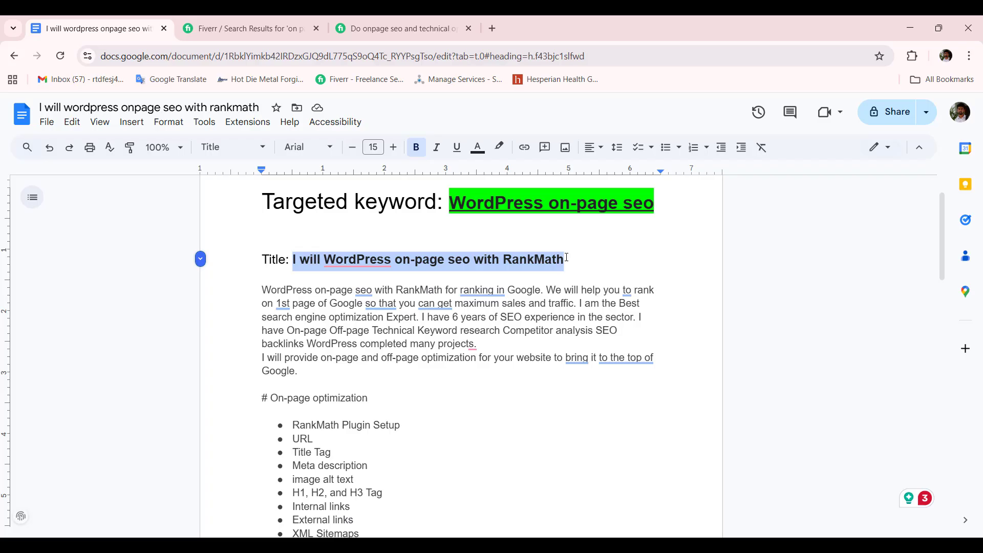
click(519, 261)
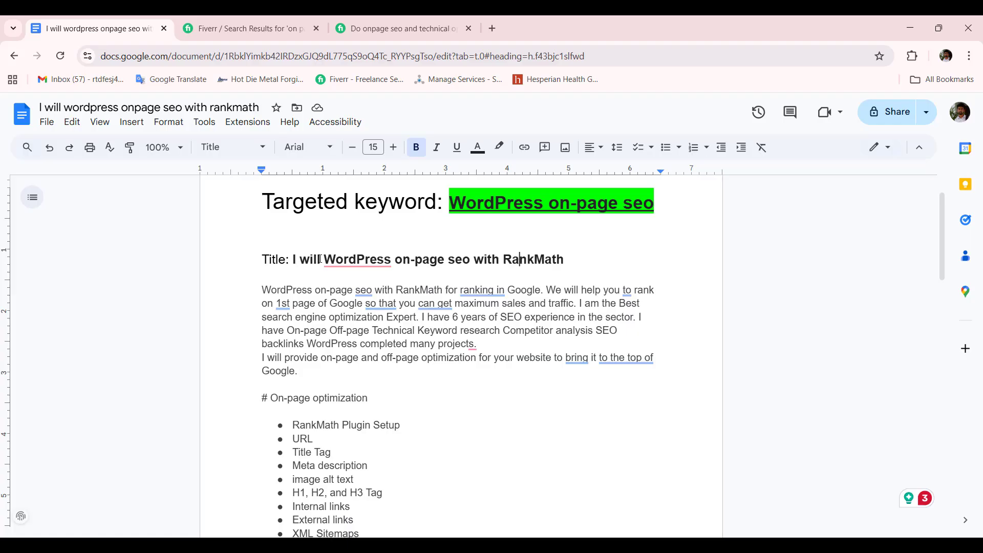
drag(321, 261, 287, 259)
click(341, 237)
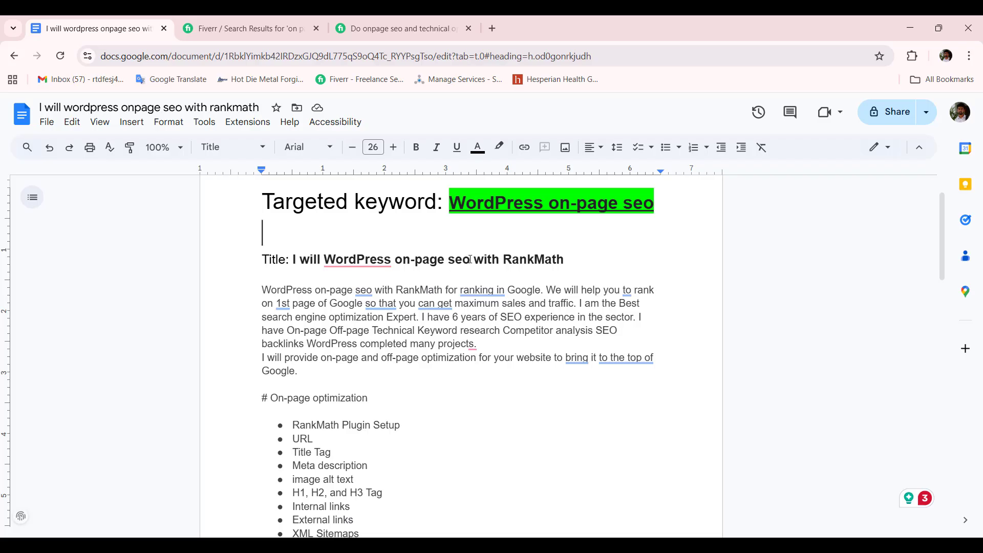
Highlight "WordPress on-page seo" in the draft's title line in green
drag(470, 260, 329, 262)
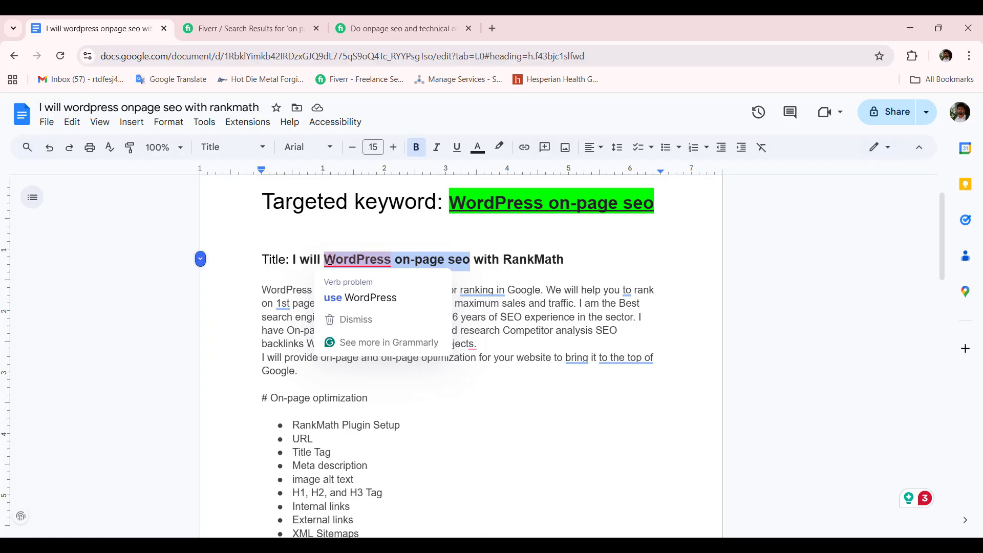
click(432, 243)
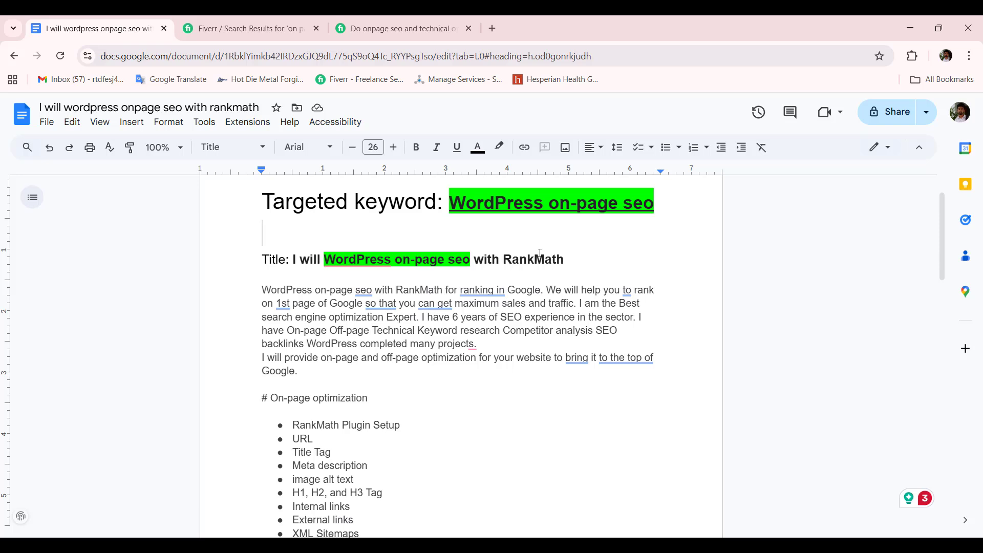
Review the draft's description, its on-page optimization list, and the keyword in the Q and A section
scroll(541, 253, down, 1)
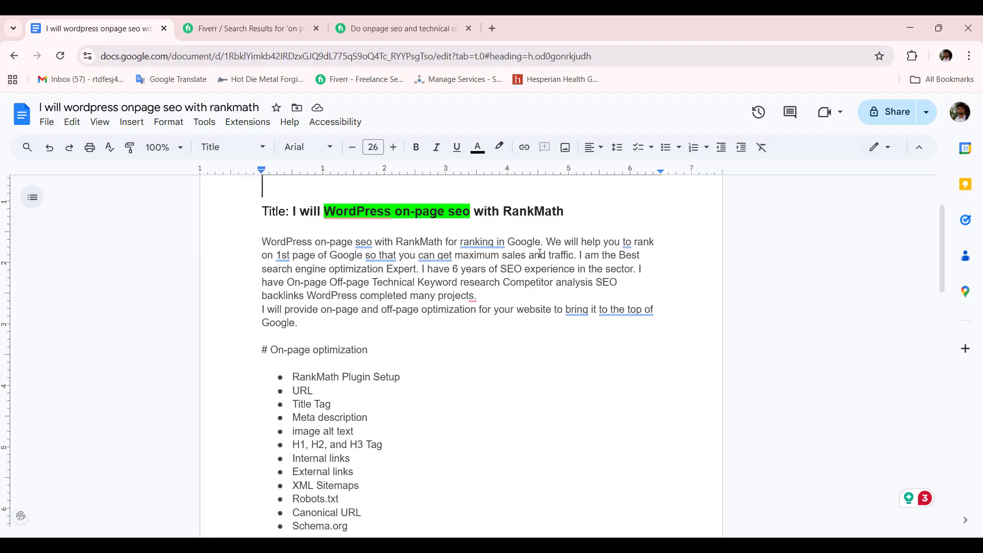
drag(261, 242, 333, 456)
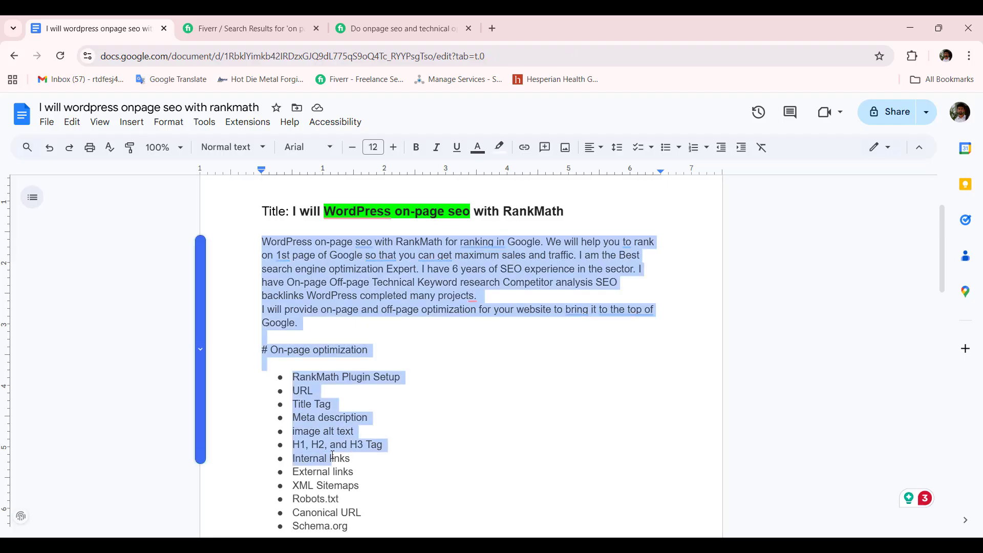
click(484, 377)
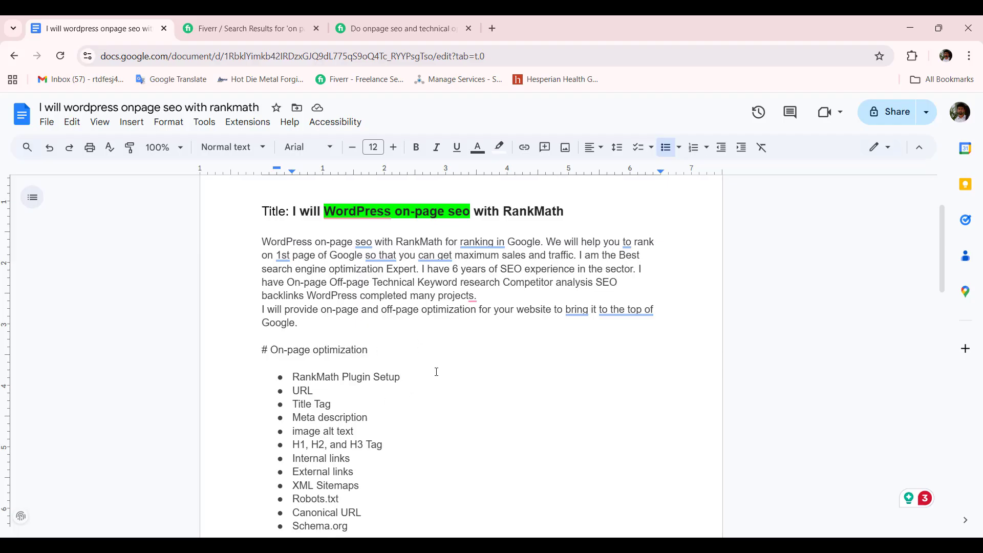
scroll(436, 373, down, 3)
scroll(359, 328, down, 2)
click(281, 277)
drag(276, 277, 260, 278)
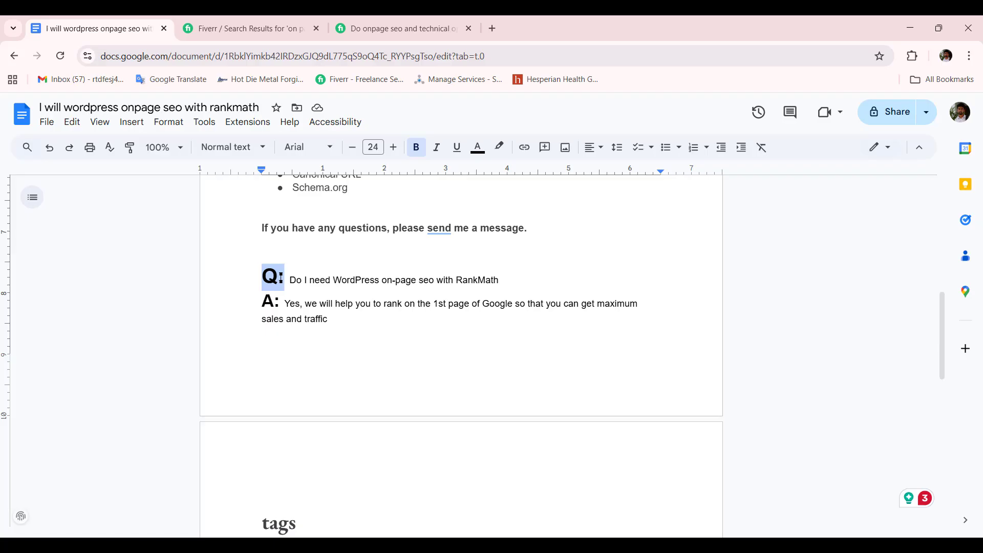
drag(333, 280, 418, 289)
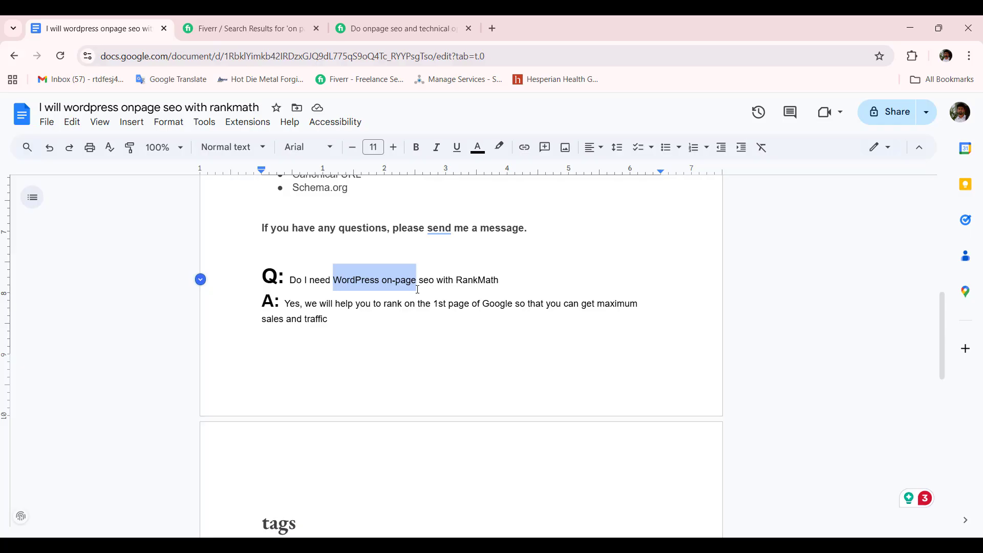
Switch back to the opened Fiverr gig and view the answer to "Is onpage SEO is important for rankings?"
click(397, 28)
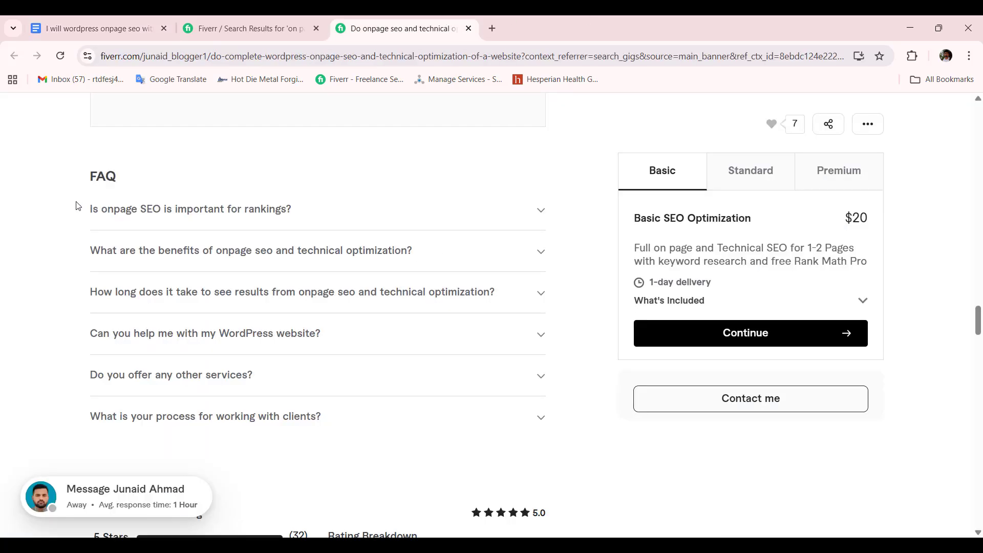
drag(77, 205, 323, 207)
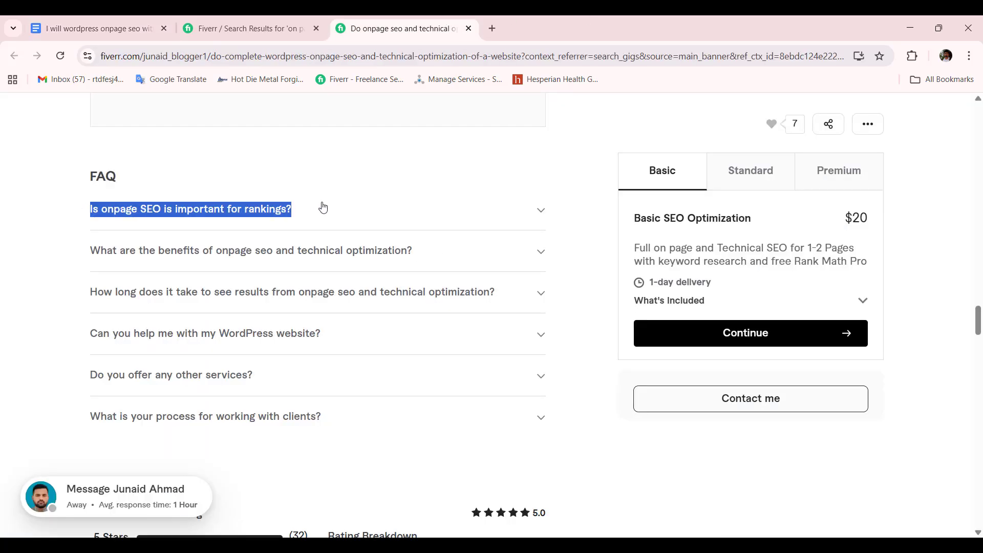
click(534, 213)
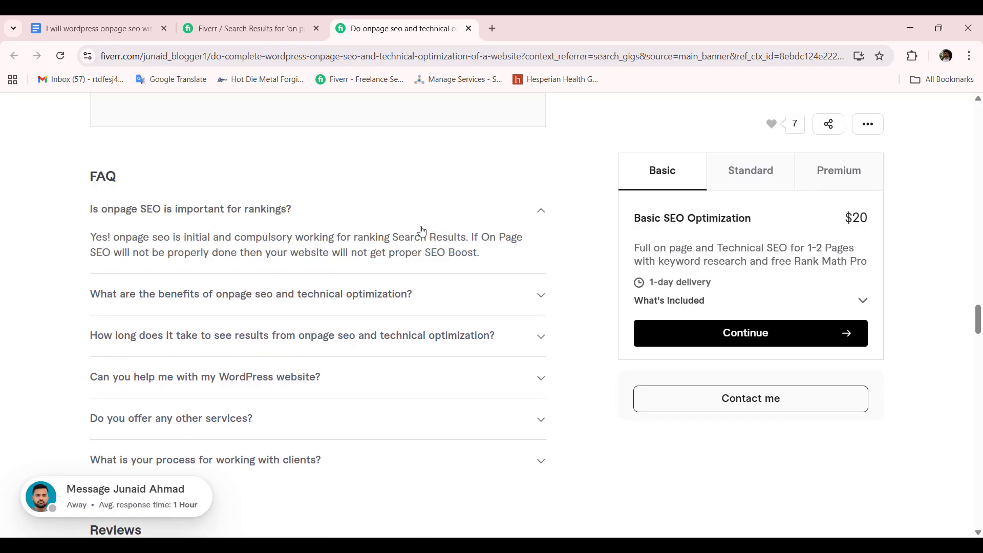
click(534, 214)
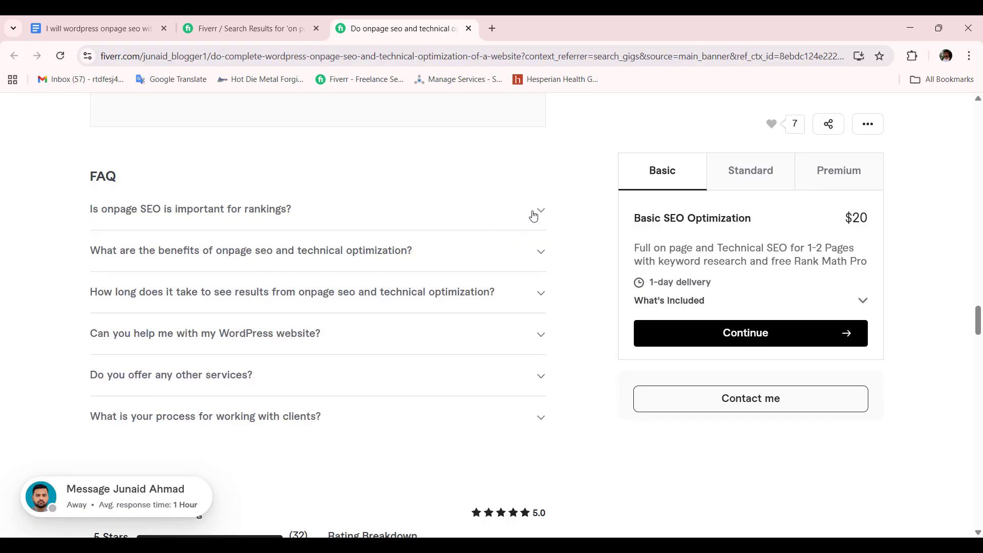
Return to the Google Docs draft and review its tags list and opening section
click(95, 28)
scroll(281, 377, up, 3)
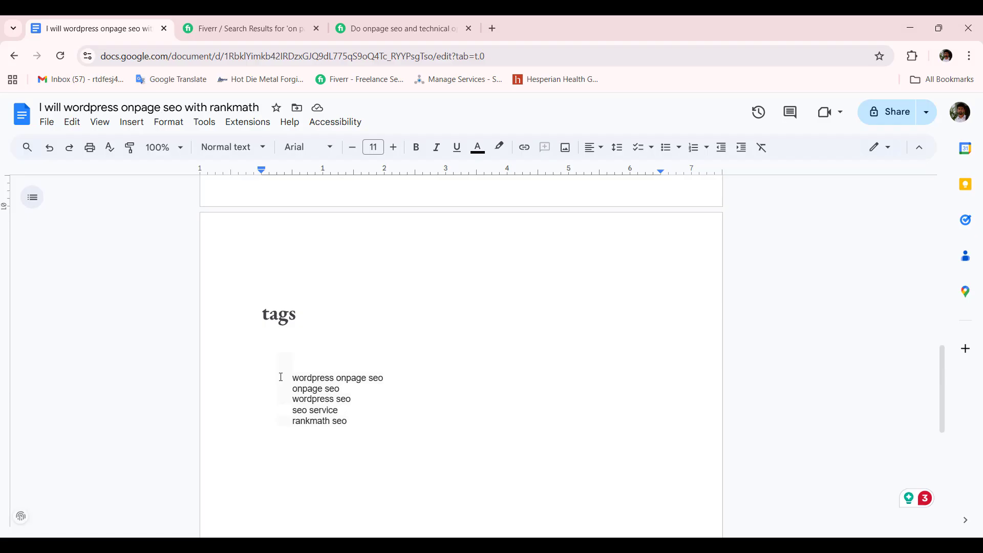
scroll(281, 377, up, 15)
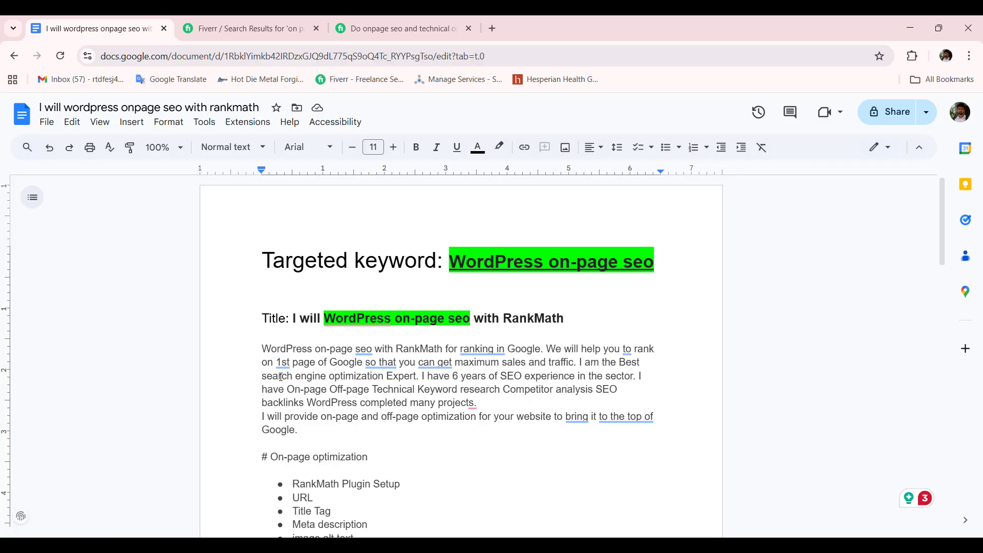
Switch to the Fiverr search results and examine the cover images of the competing on-page SEO gigs
click(223, 22)
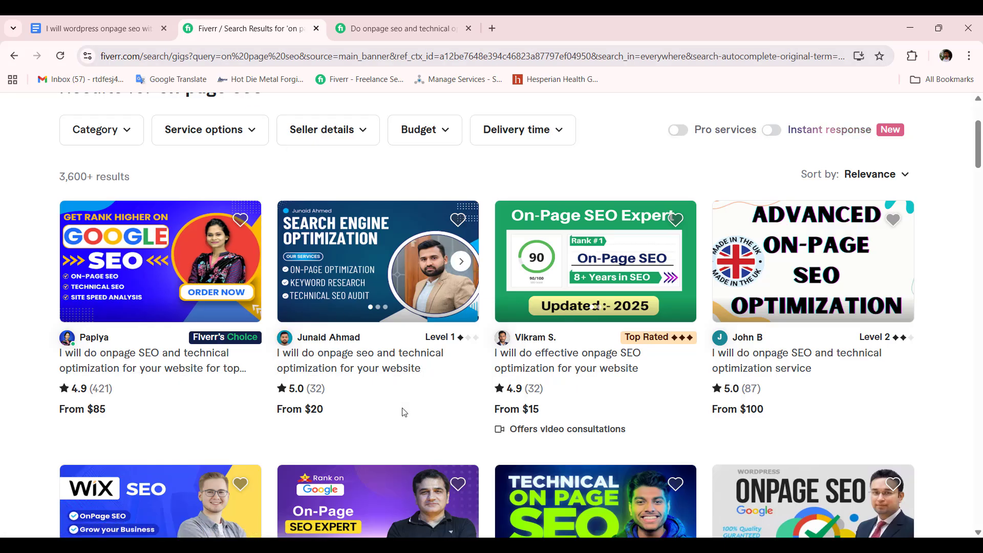
scroll(403, 412, down, 15)
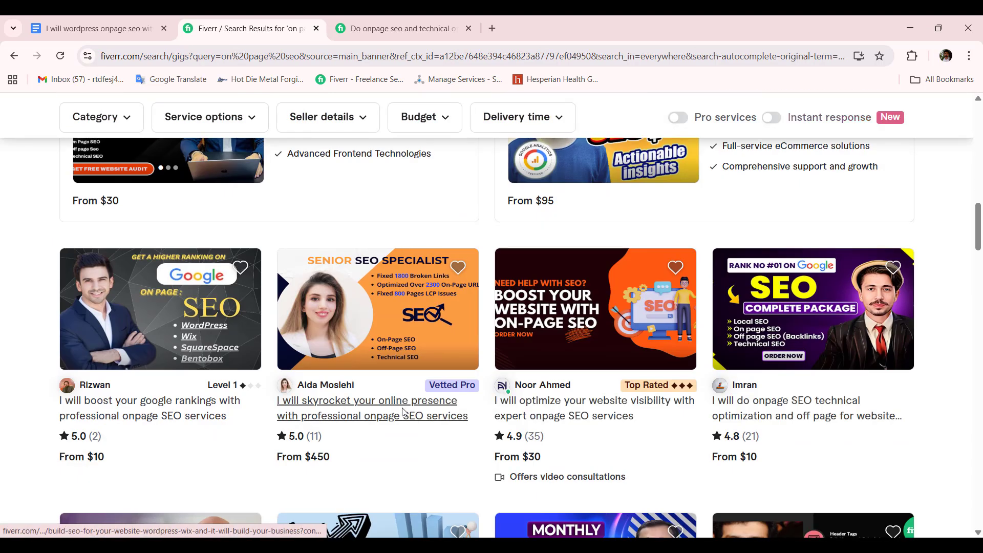
scroll(404, 412, down, 7)
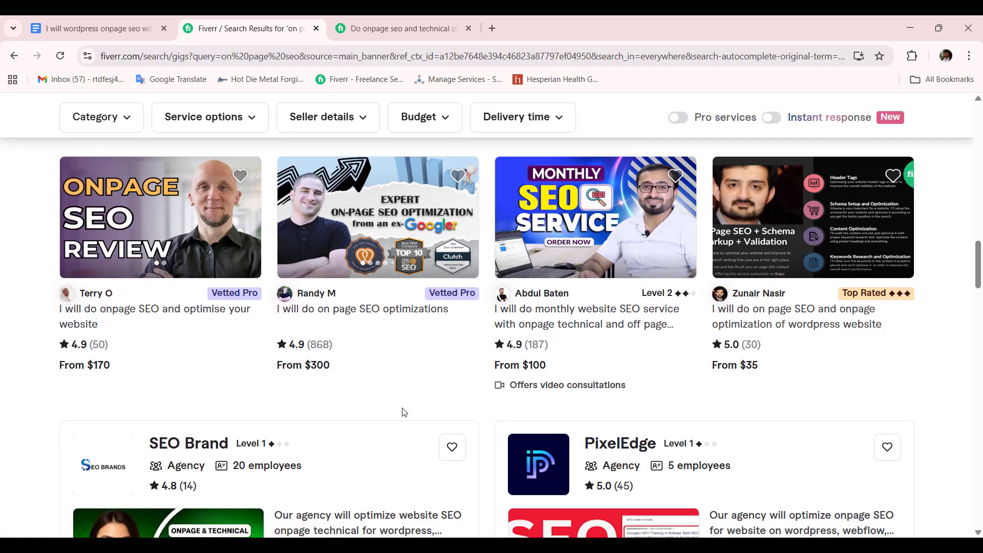
scroll(404, 412, down, 7)
scroll(403, 412, up, 5)
scroll(404, 413, up, 3)
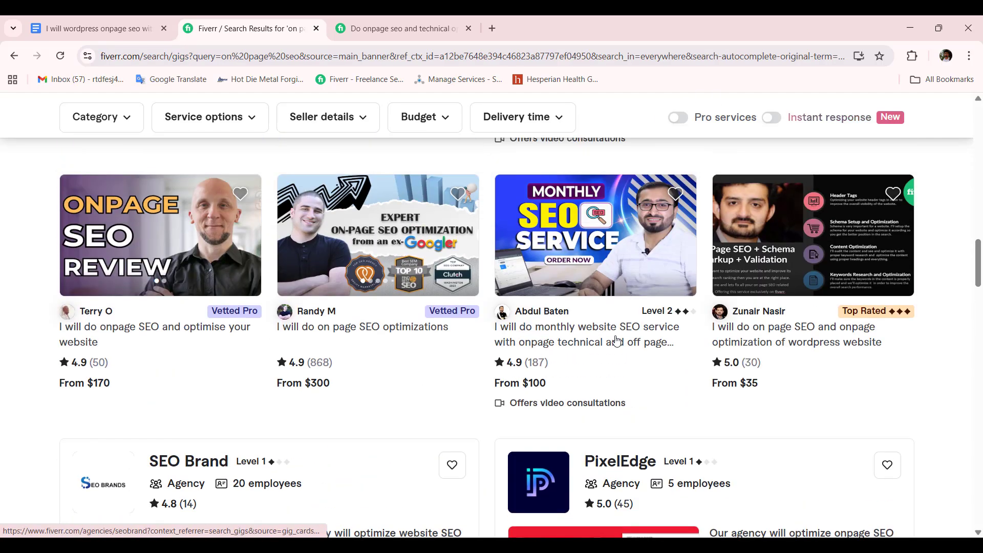
Return to the Google Docs draft and copy "WordPress on-page seo" from the start of the description
click(93, 31)
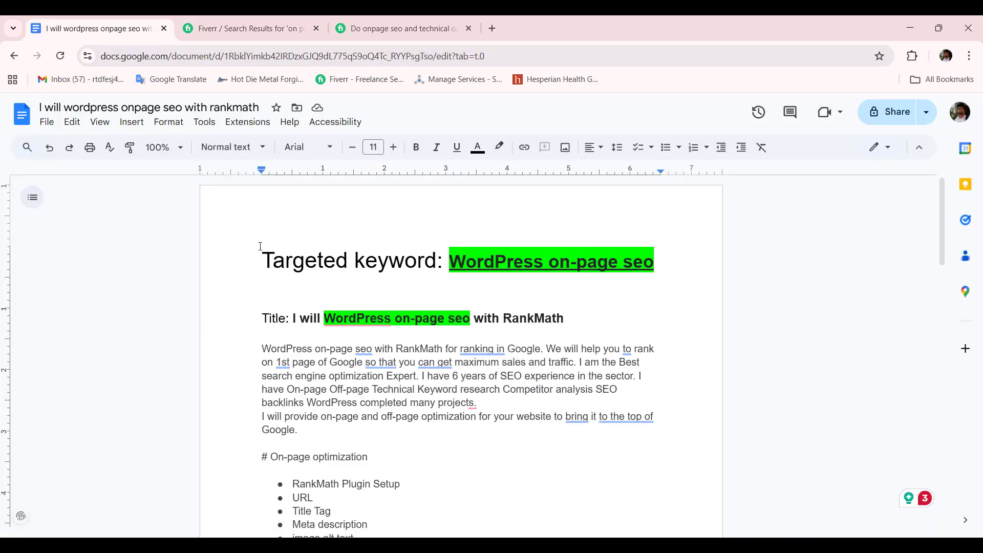
drag(263, 348, 375, 351)
key(ctrl+c)
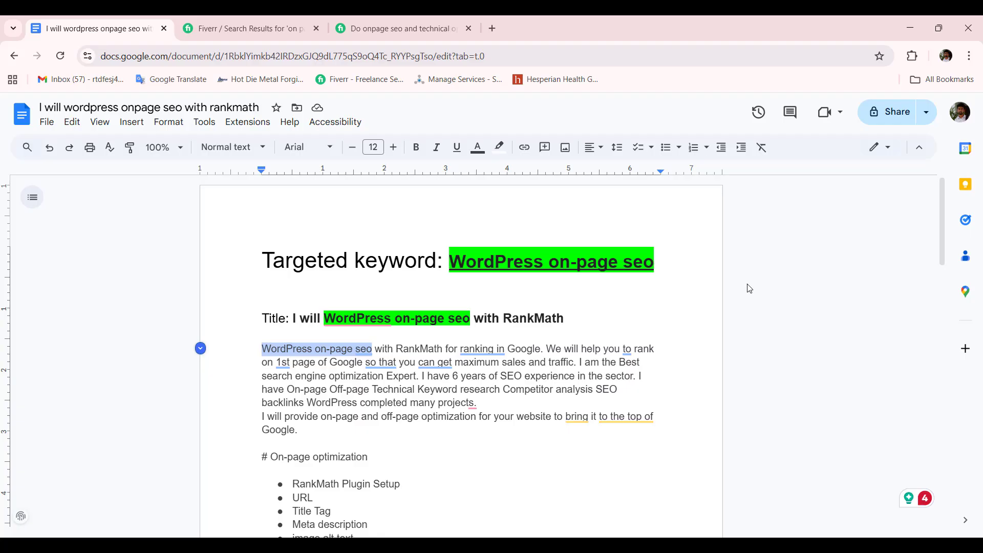
Switch to File Explorer and rename the JPG image "o" to "WordPress on-page seo" through its properties
key(alt+Tab)
click(218, 194)
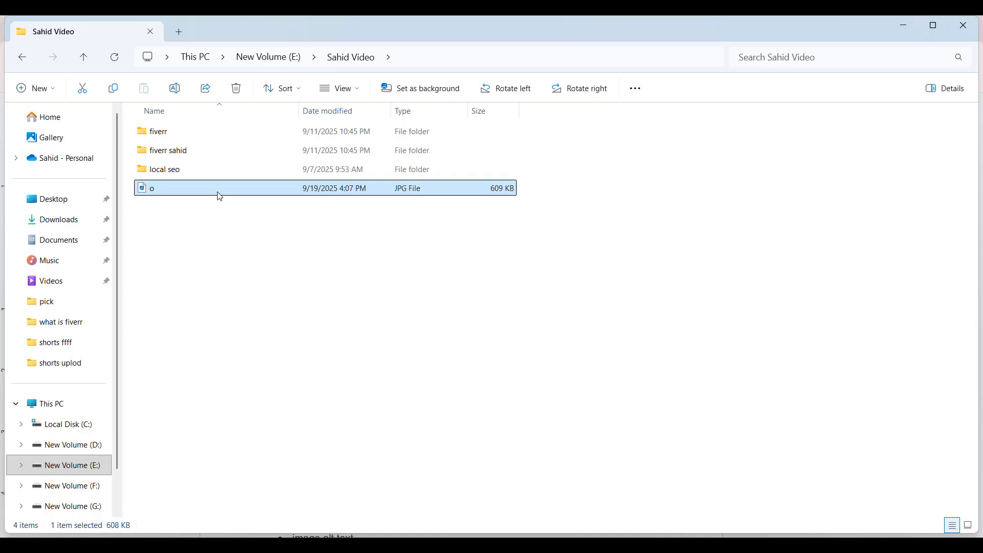
right_click(219, 195)
click(279, 470)
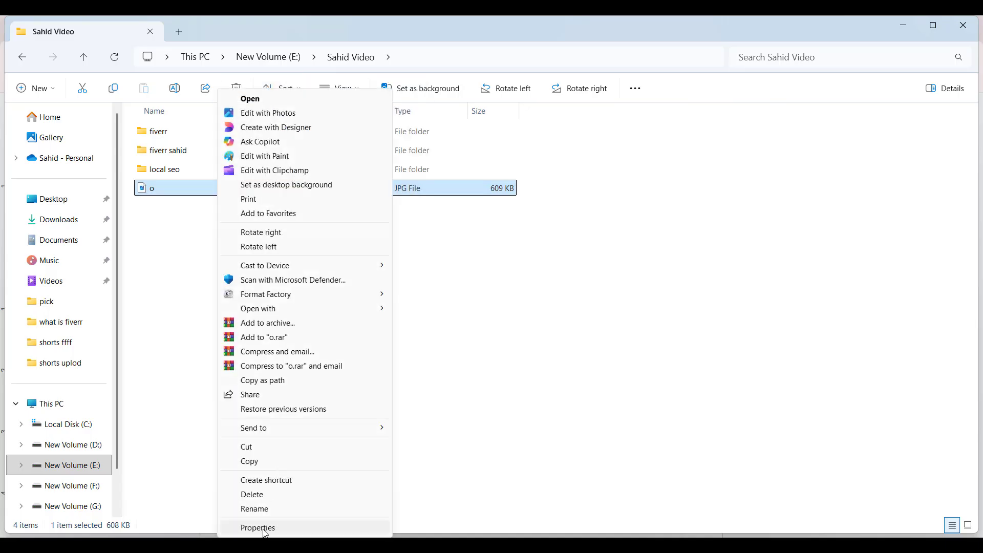
click(265, 530)
drag(305, 253, 287, 251)
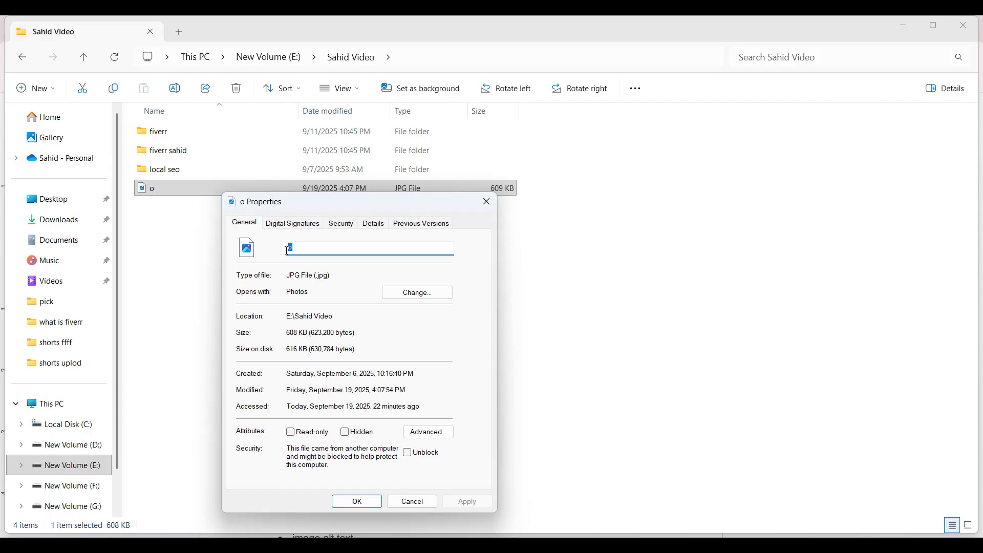
key(ctrl+v)
click(355, 501)
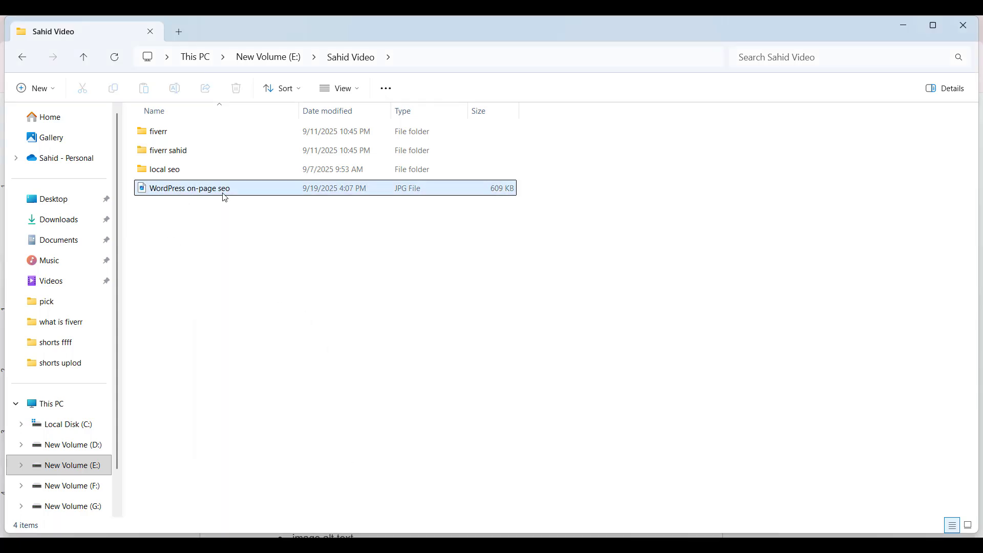
click(241, 195)
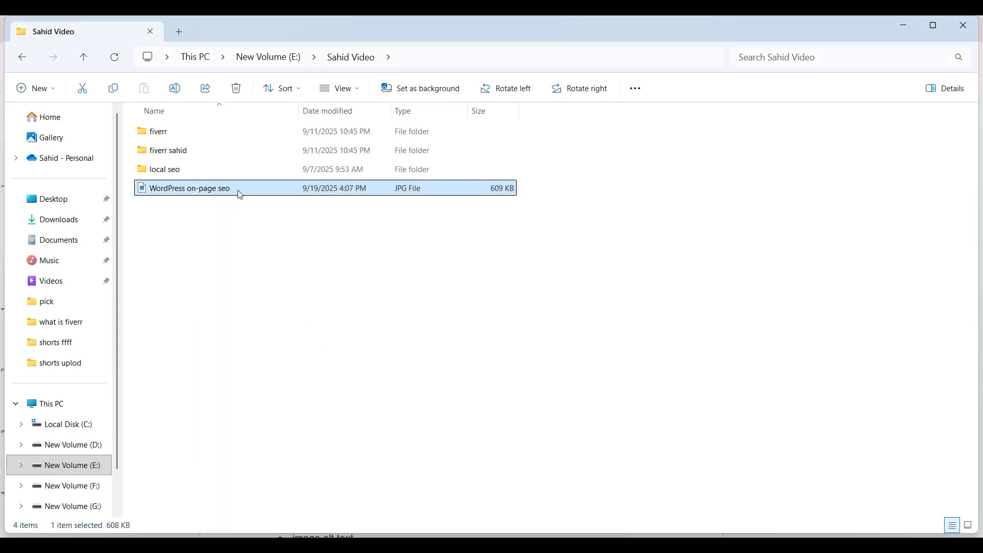
Open the detailed metadata properties of the JPG image "WordPress on-page seo"
right_click(240, 196)
click(297, 470)
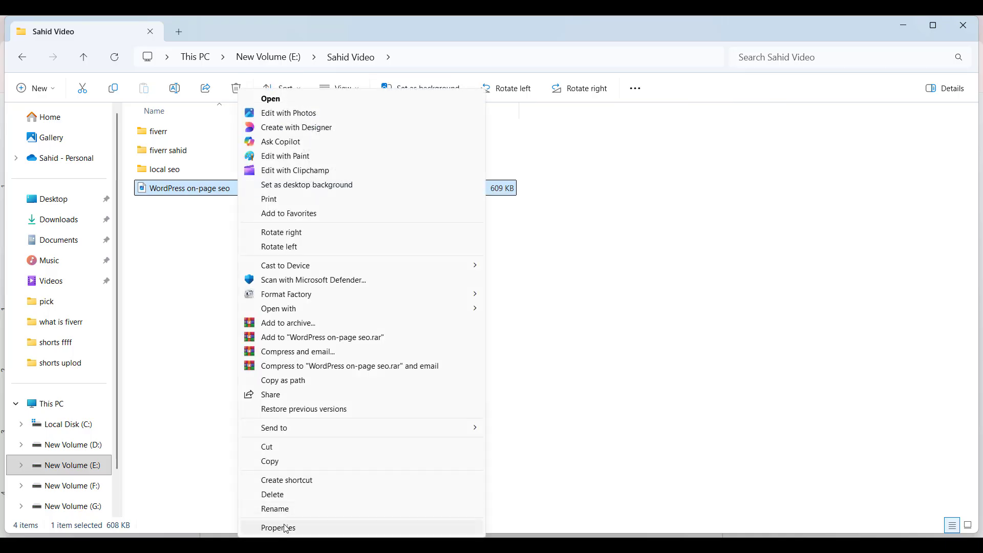
click(286, 529)
click(394, 222)
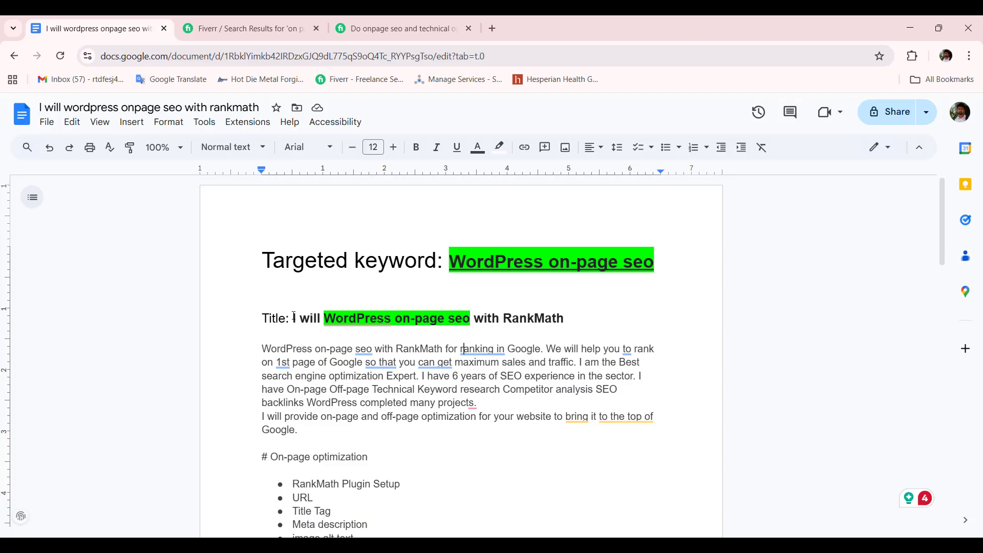
Copy "I will WordPress on-page seo with RankMath" from the Google Docs draft and paste it as the image's Title property
drag(292, 319, 564, 318)
key(ctrl+c)
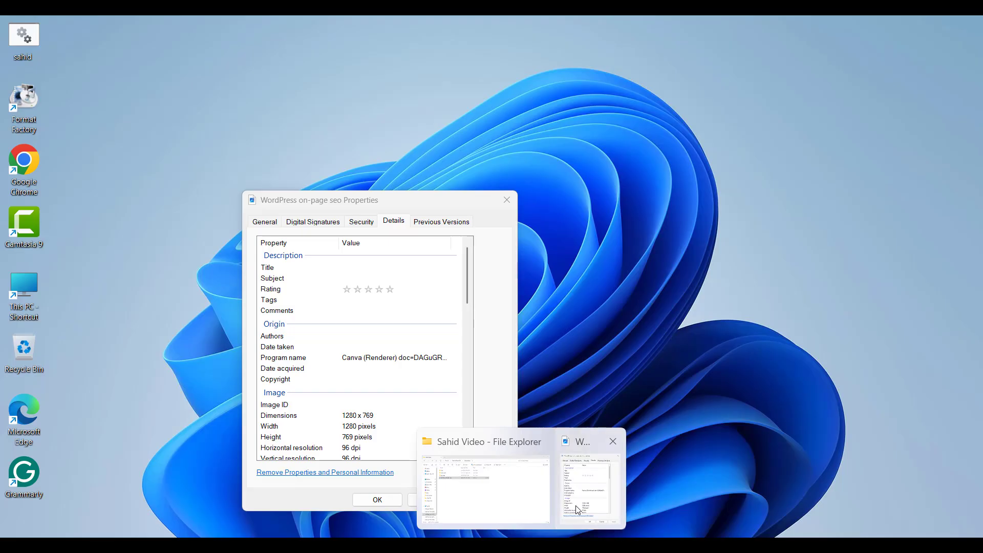
click(578, 510)
click(362, 270)
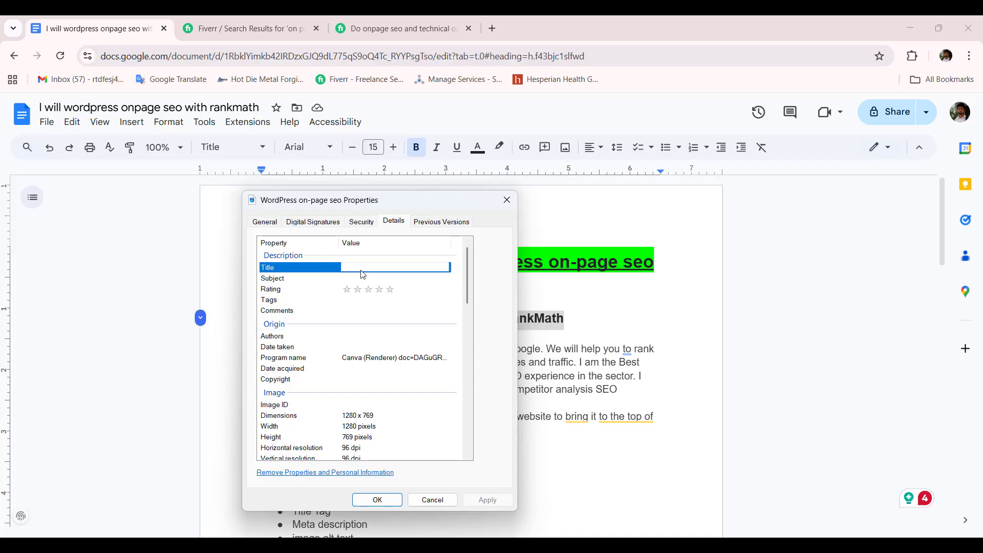
key(ctrl+v)
Fill the image's Subject with "I will WordPress on-page seo with RankMath" and set its rating to five stars
click(325, 281)
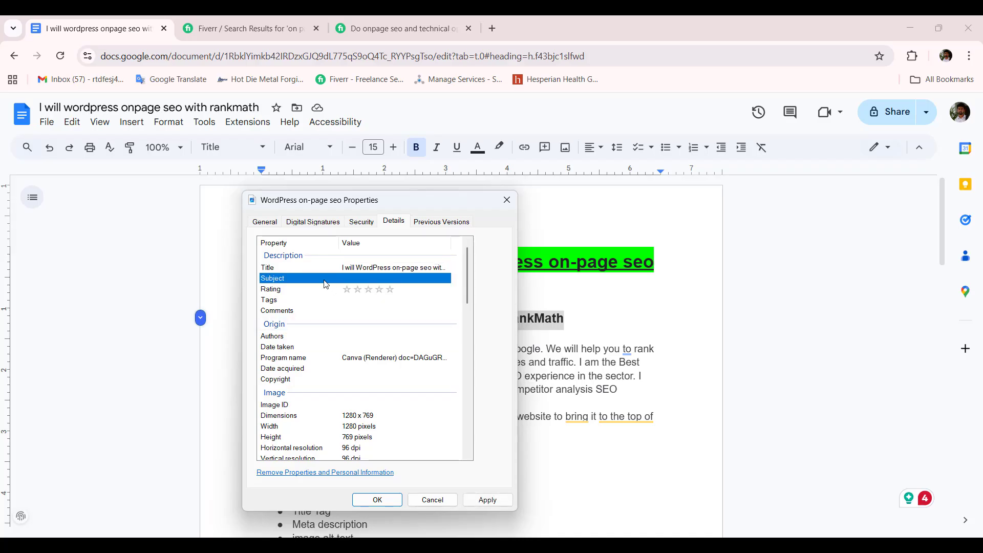
click(350, 279)
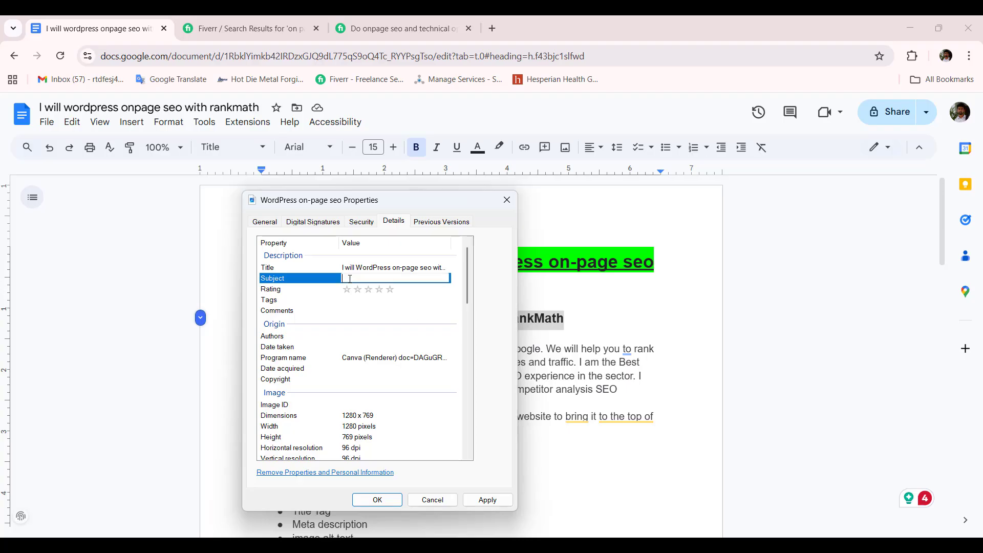
text(I will WordPress on-page seo with RankMath)
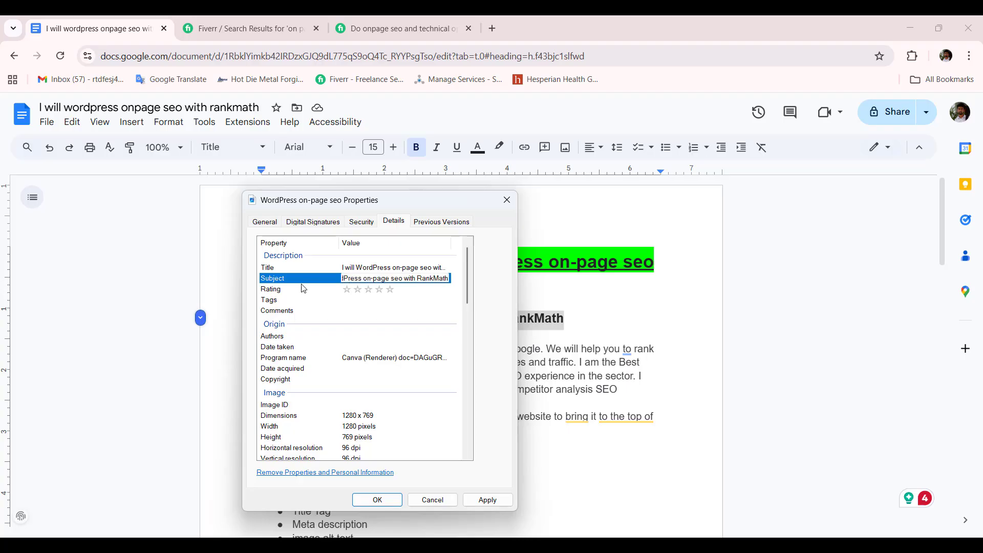
click(348, 291)
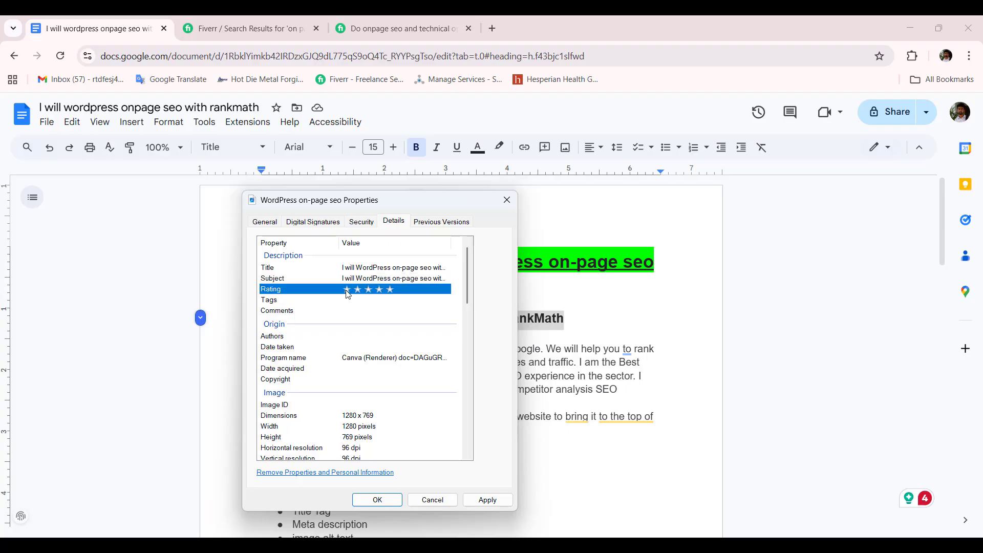
Return to the Google Docs draft, clear the clipboard history, and copy each of the five listed tags separately
click(380, 300)
click(634, 546)
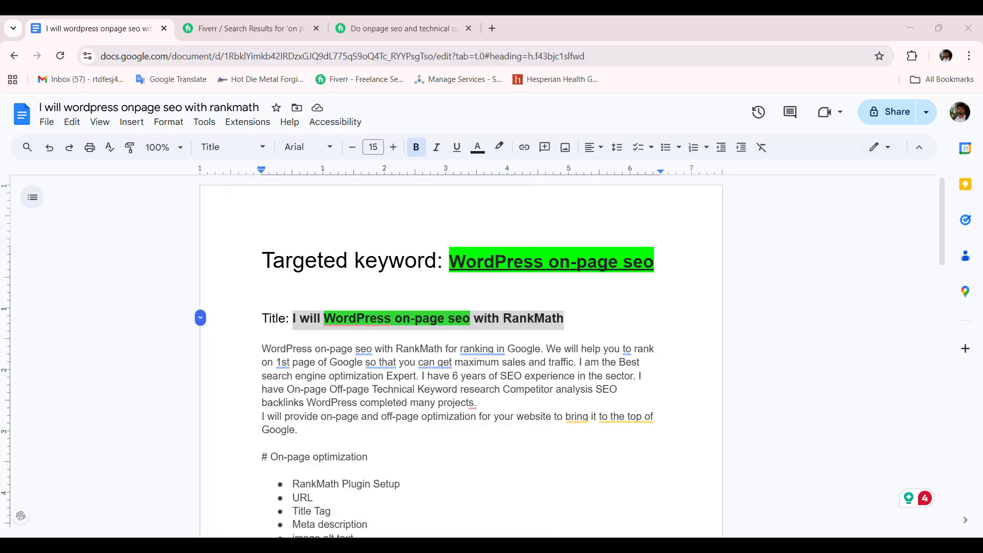
scroll(595, 490, down, 15)
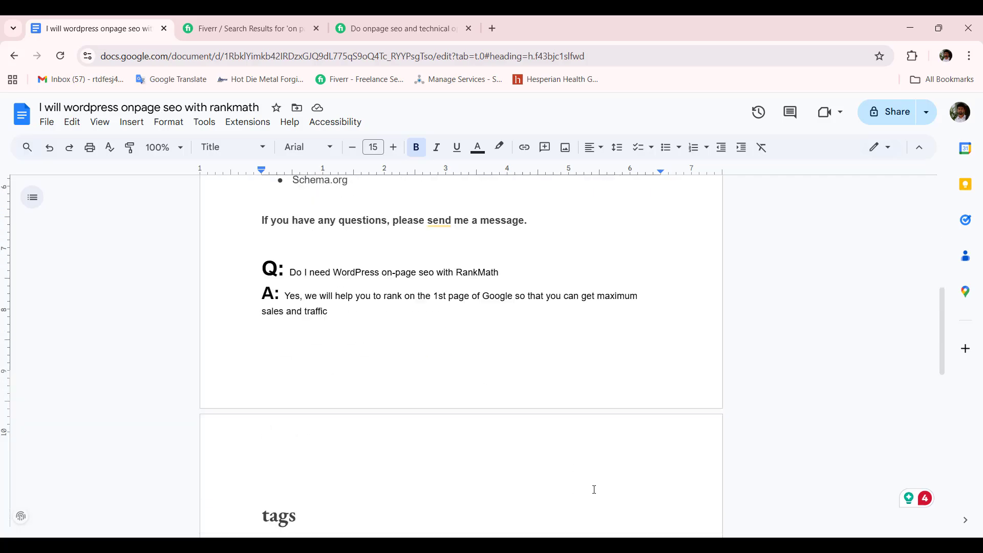
key(super+v)
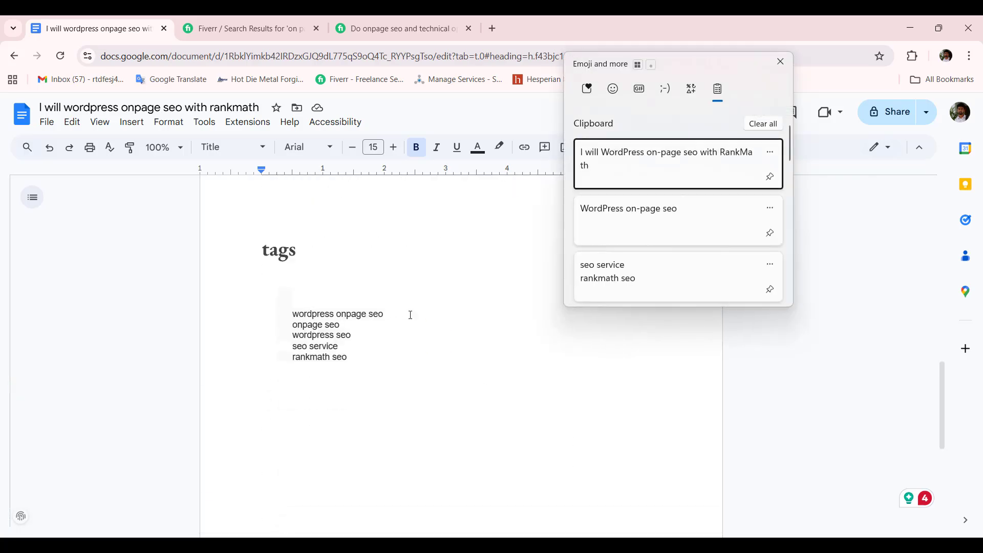
click(766, 124)
click(403, 321)
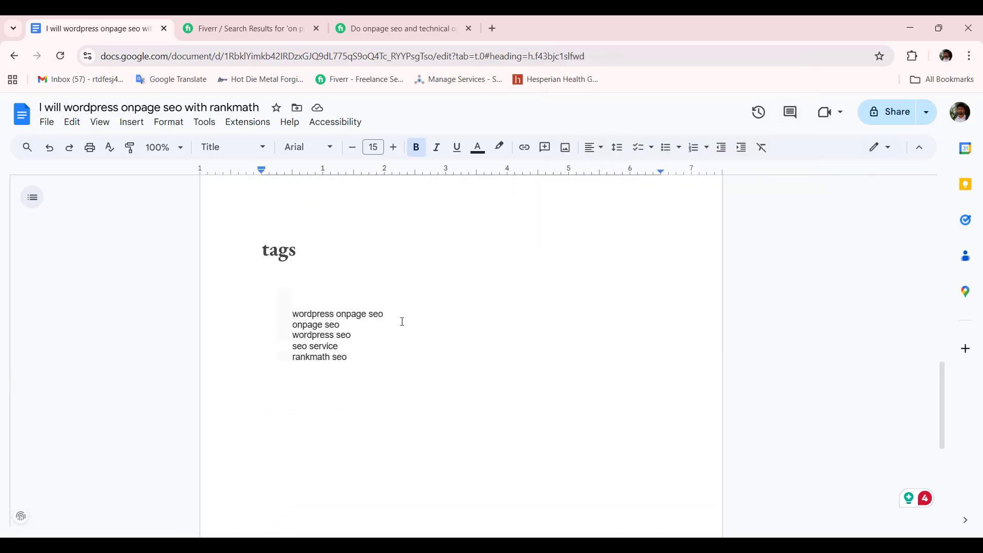
triple_click(390, 314)
drag(342, 325, 279, 329)
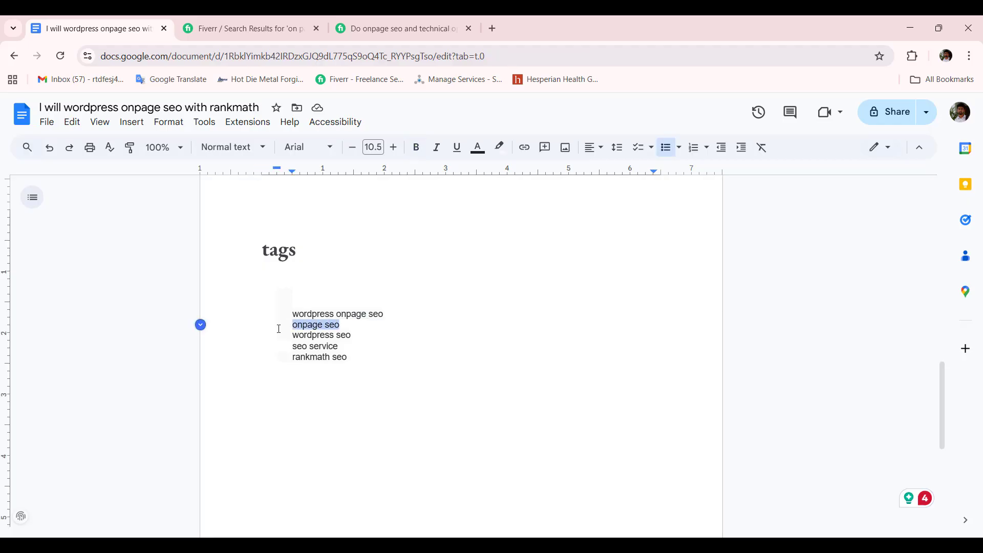
drag(351, 335, 292, 347)
drag(348, 357, 293, 362)
key(super+c)
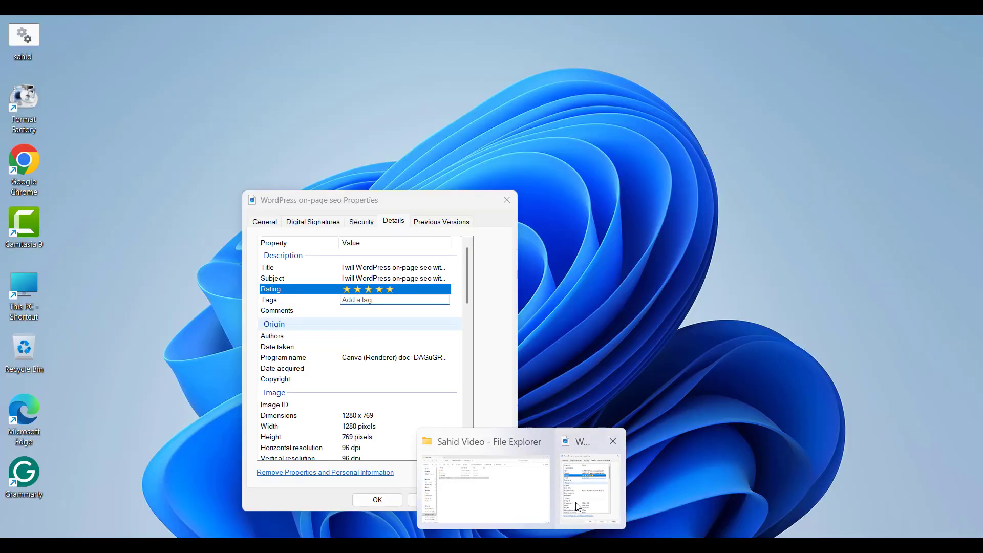
Switch to the image's properties and enter the tags "wordpress onpage seo;onpage seo;" from the clipboard history
click(593, 483)
key(super+v)
click(418, 514)
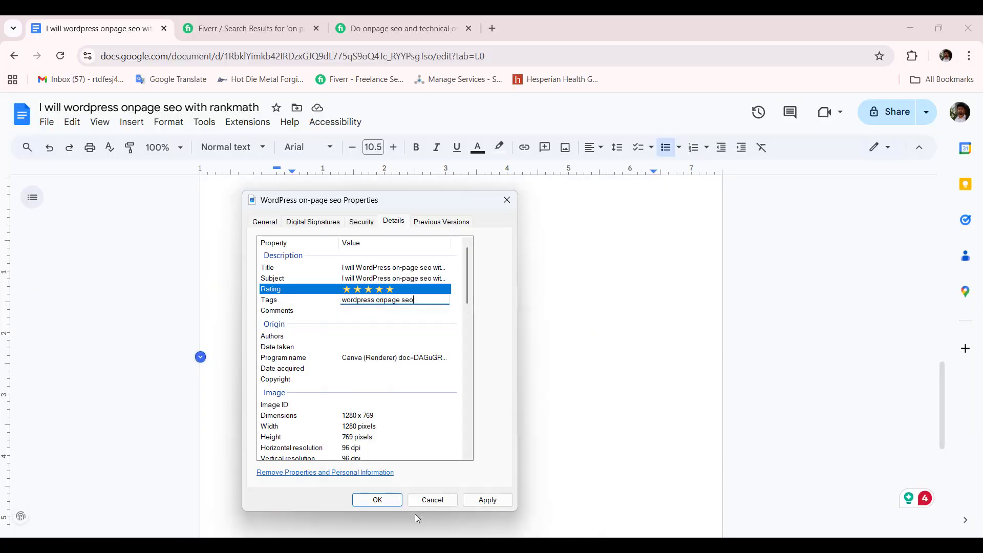
text(;)
key(super+v)
scroll(431, 456, down, 3)
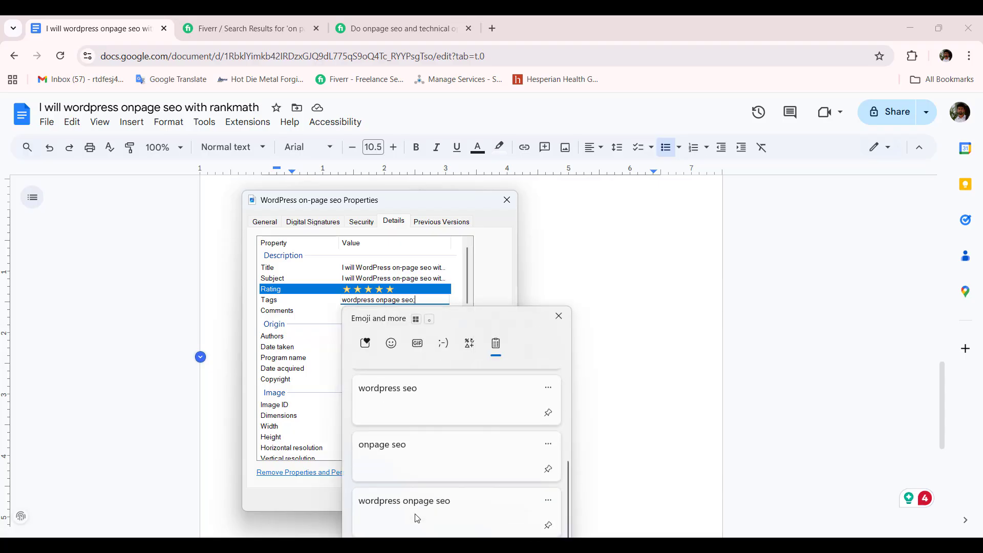
click(433, 458)
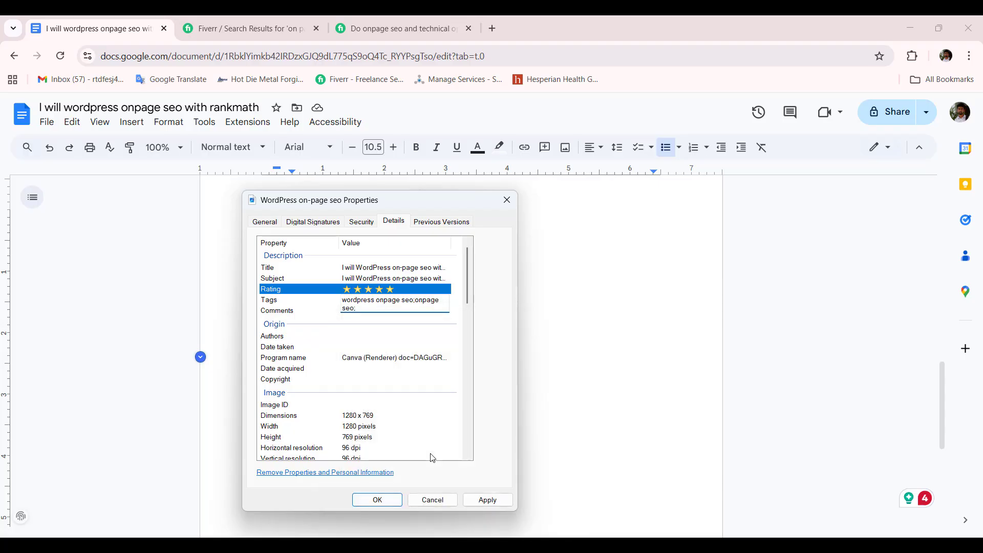
text(;)
Add "wordpress seo", "seo service" and "rankmath seo" to the image's tags, each followed by a semicolon
key(super+v)
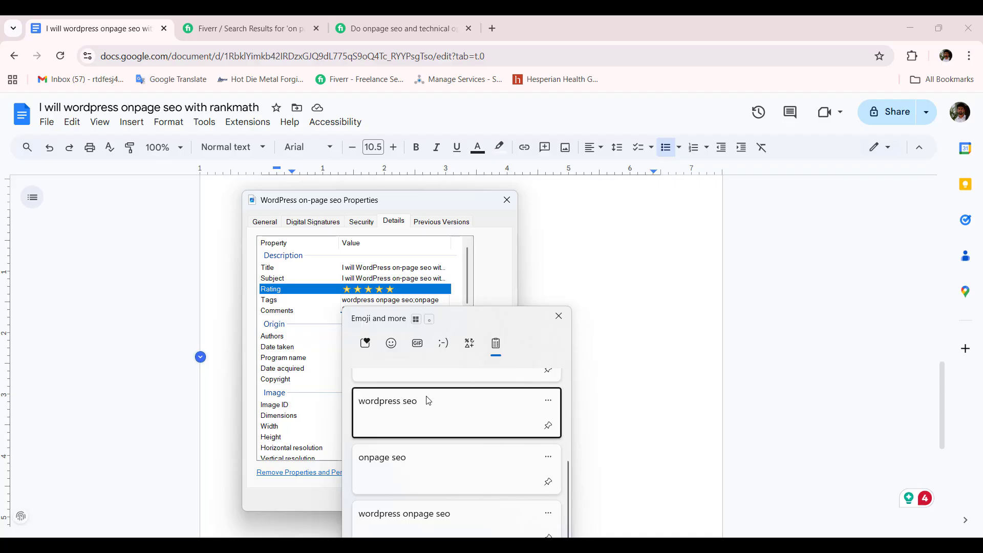
click(429, 400)
text(;)
key(super+v)
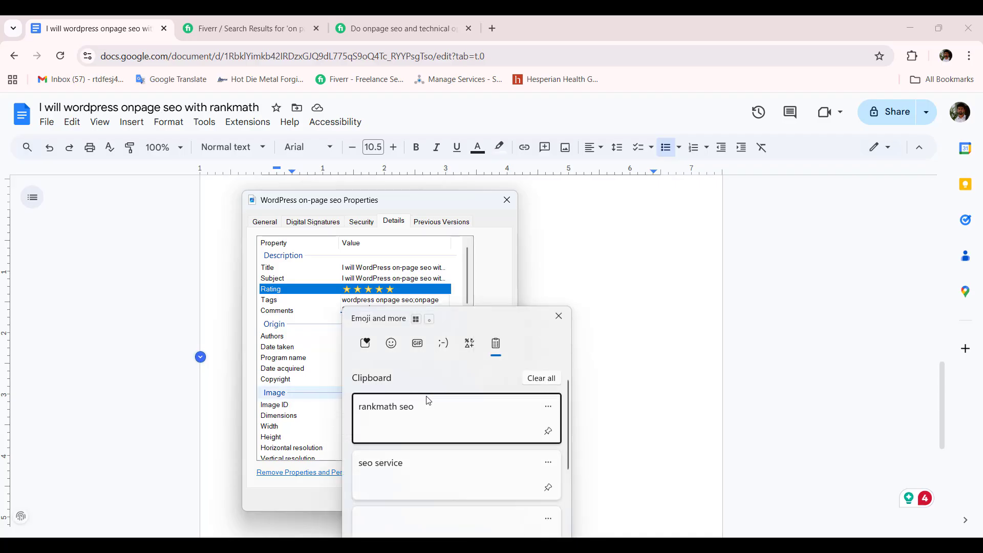
click(413, 474)
text(;wordpress seo;seo service;)
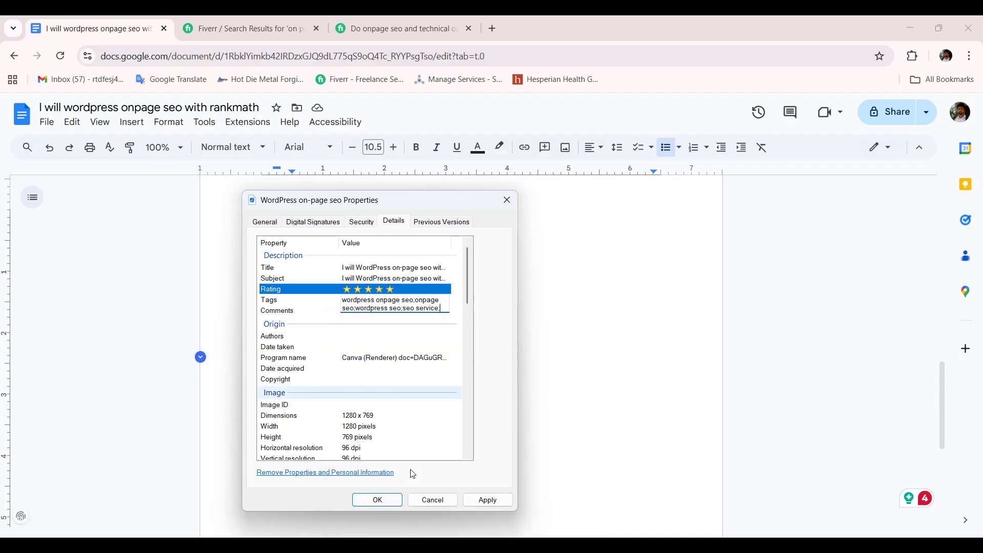
key(super+v)
click(440, 437)
text(;)
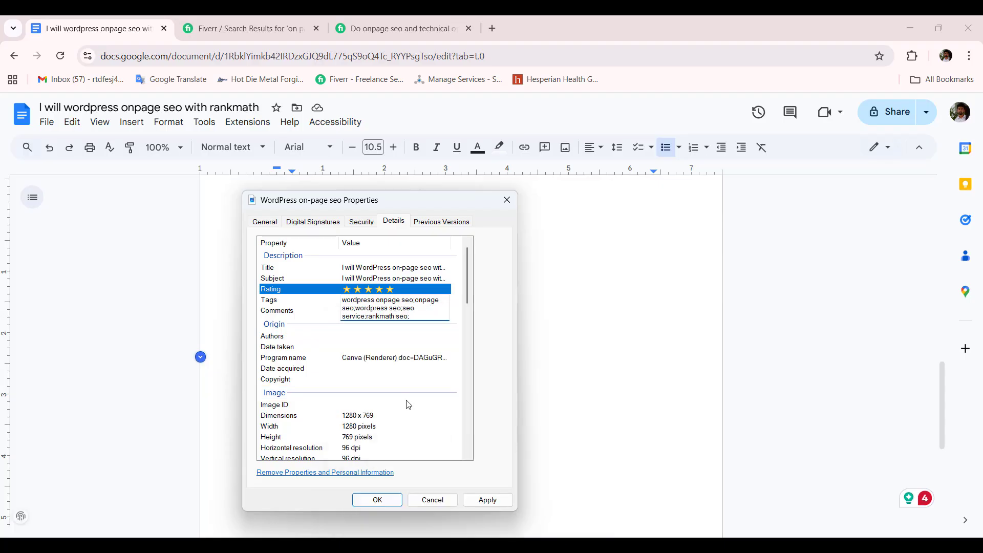
Open the image's Comments property for editing and select the full gig description in the Google Docs draft for copying
click(308, 311)
click(349, 317)
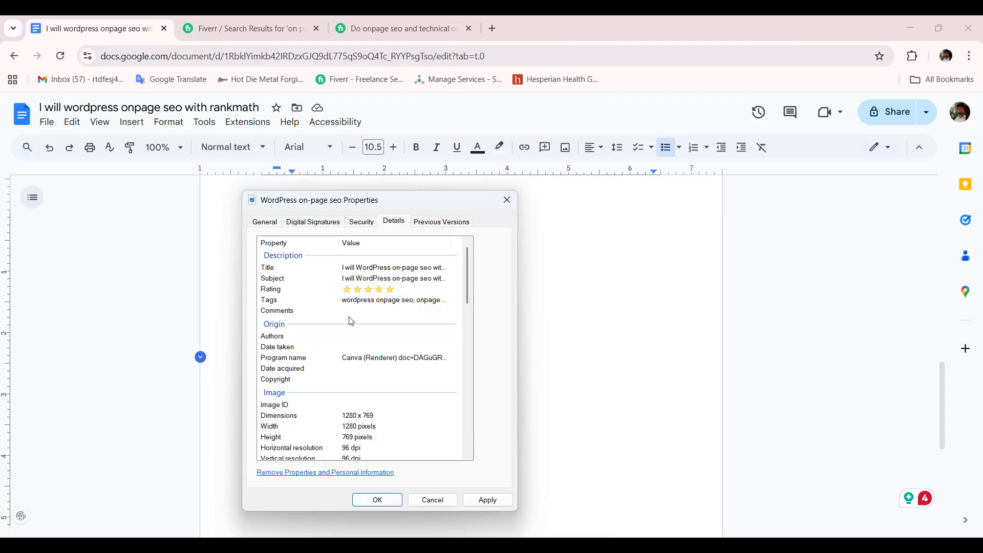
click(354, 311)
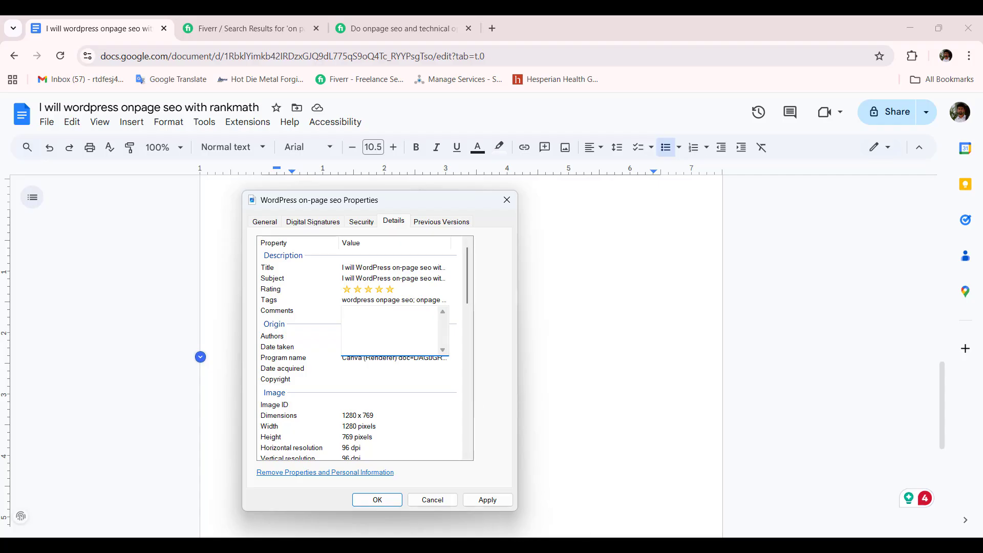
click(631, 543)
scroll(475, 376, up, 7)
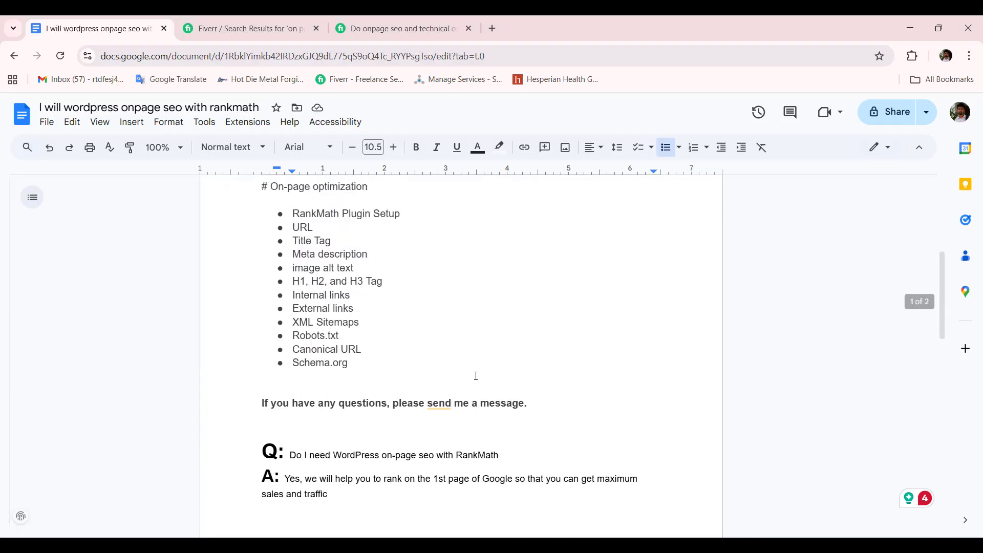
drag(530, 406, 259, 320)
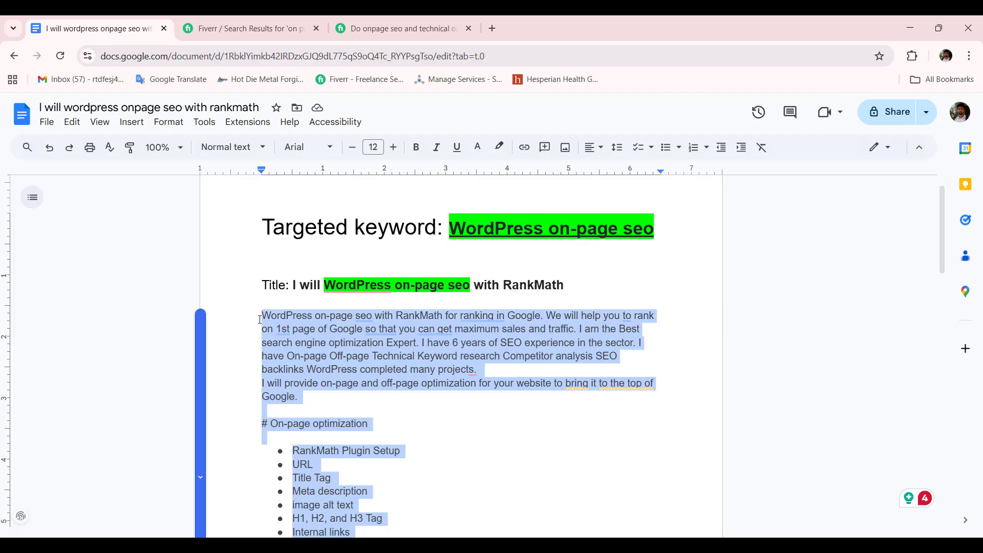
Paste the gig description into the image's Comments property, then apply the changes and close the properties
mouse_move(521, 545)
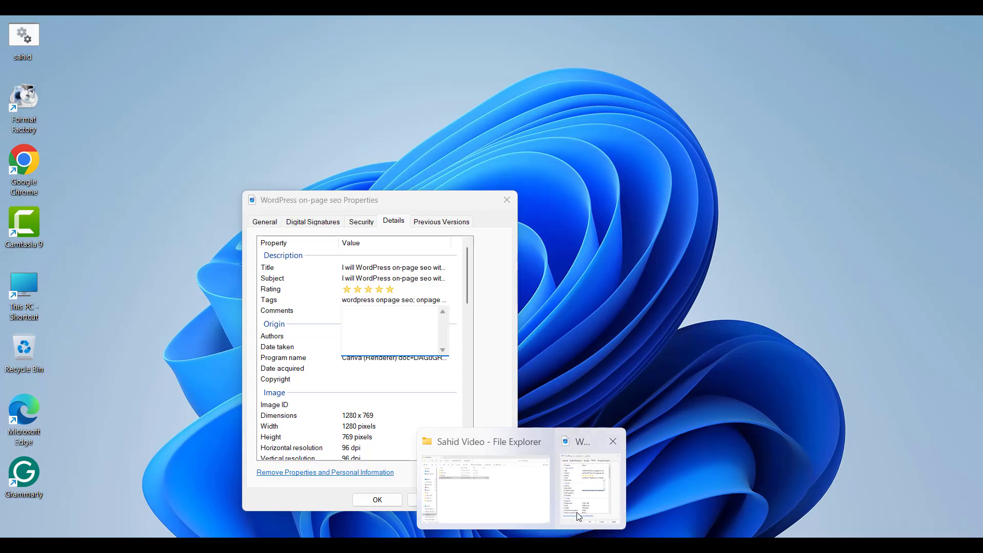
click(581, 512)
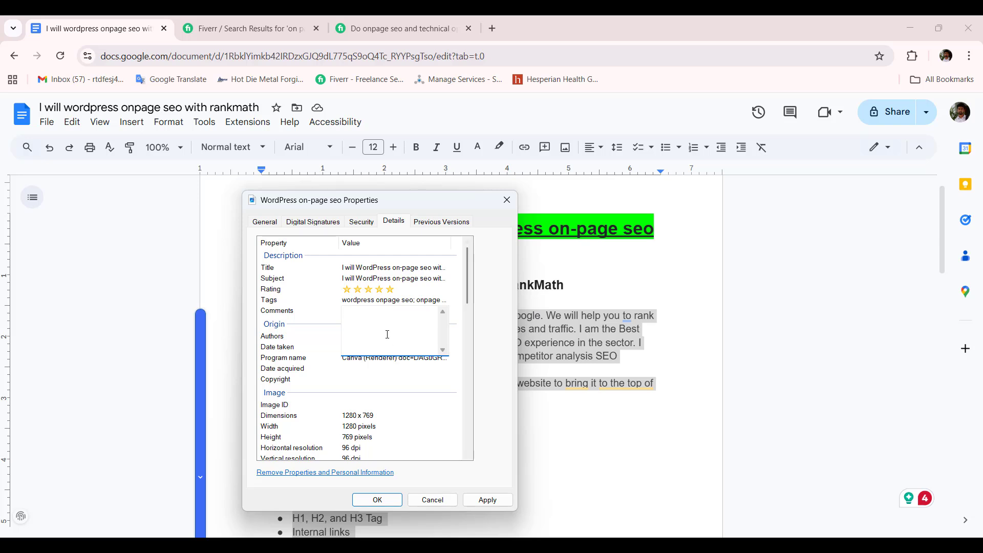
key(ctrl+v)
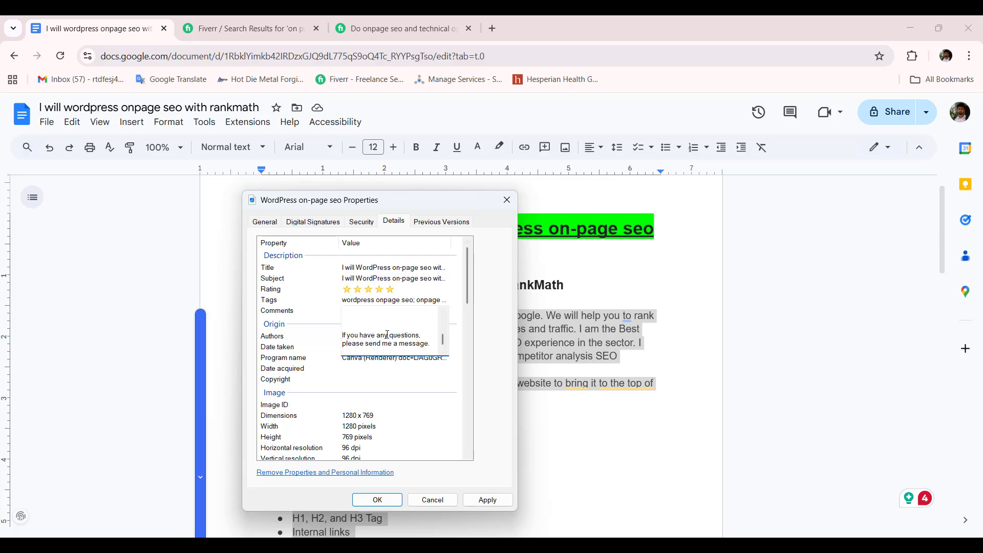
scroll(388, 334, up, 3)
click(445, 384)
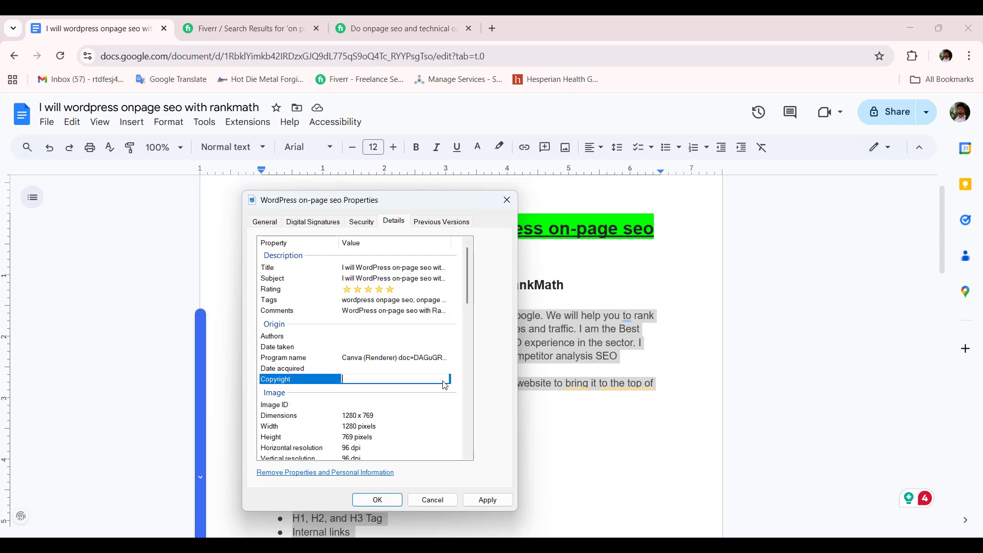
click(488, 502)
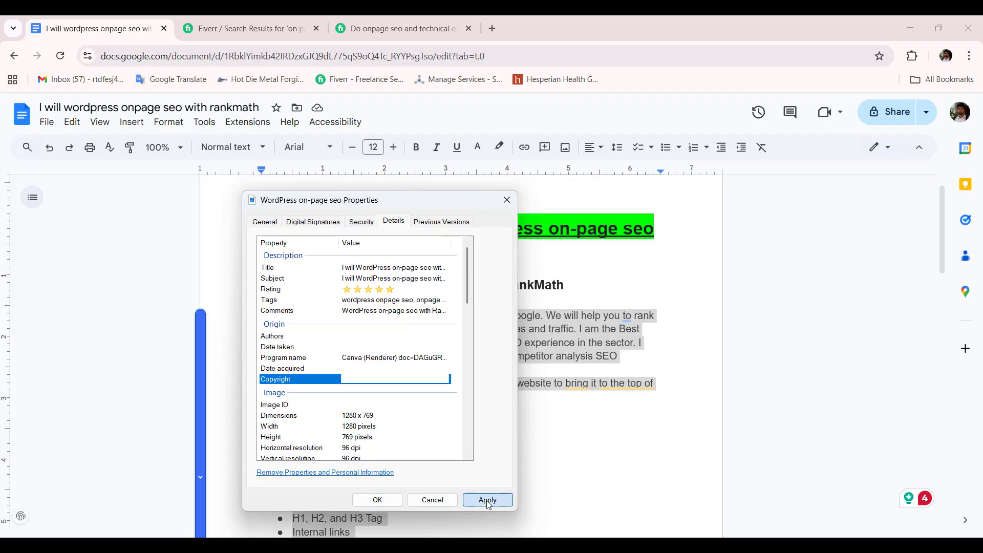
click(378, 500)
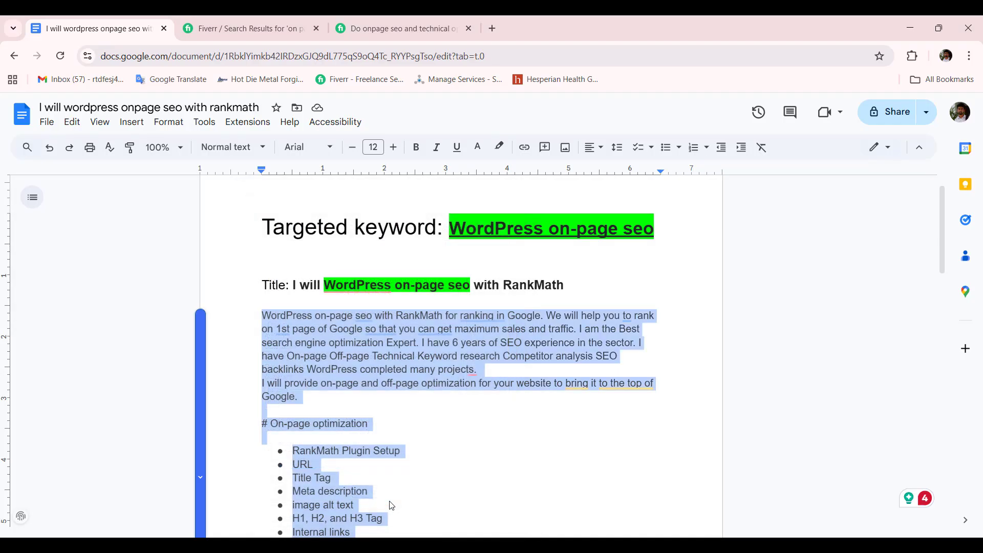
Return to File Explorer and reopen the detailed properties of the "WordPress on-page seo" image
key(alt+Tab)
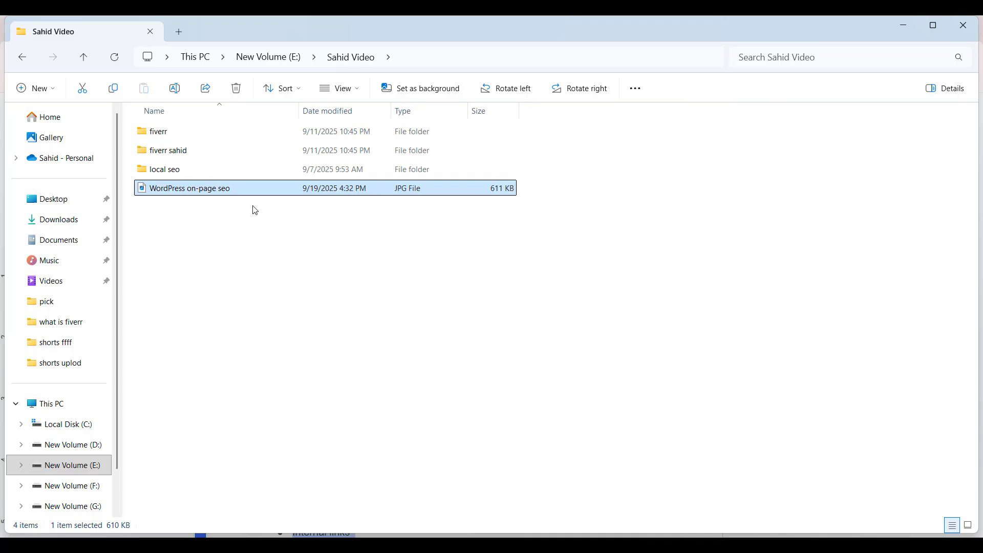
right_click(244, 193)
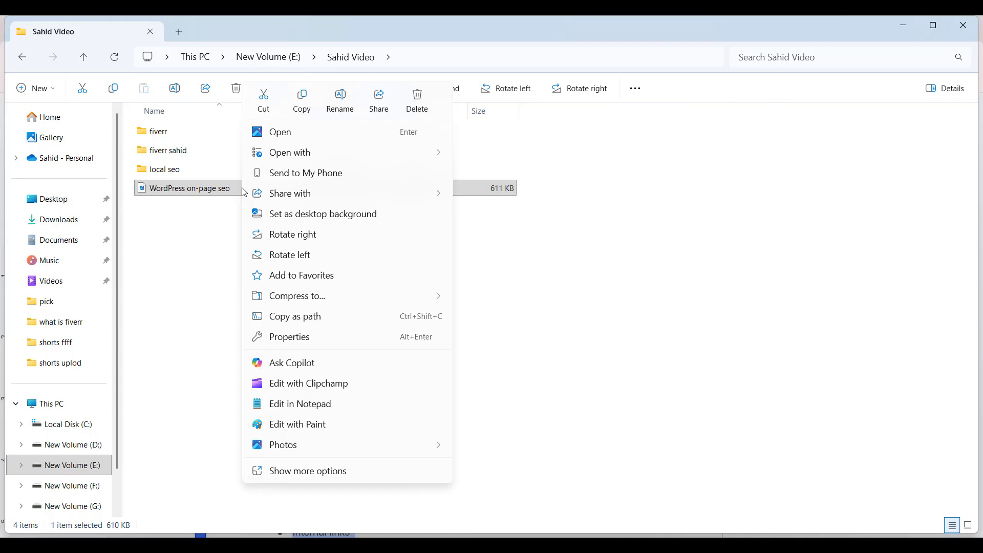
click(269, 472)
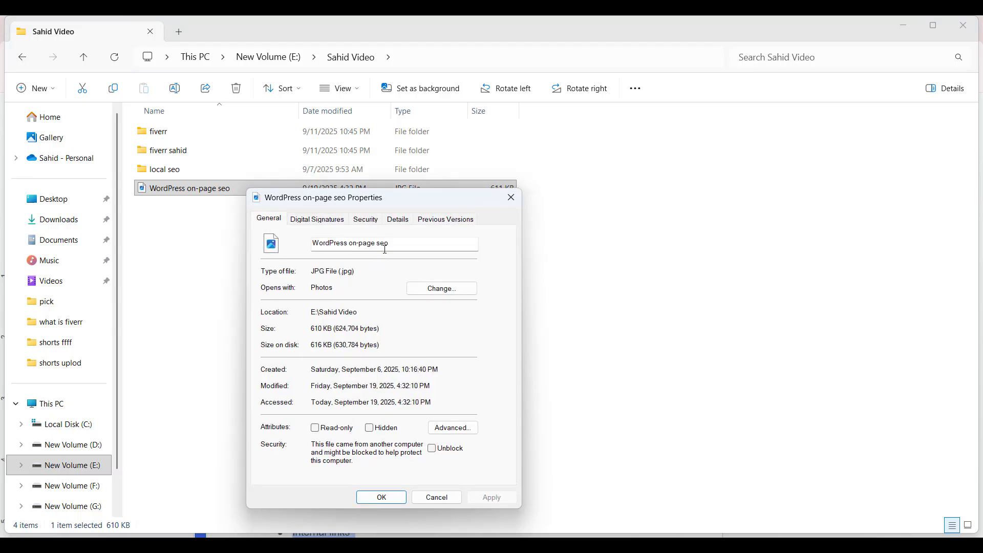
click(403, 223)
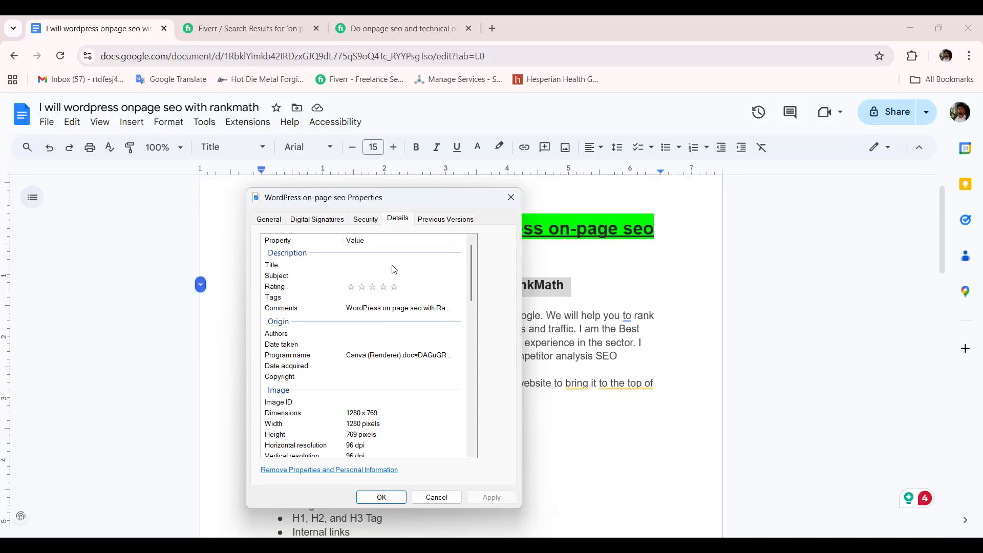
Set both the image's Title and Subject properties to "I will WordPress on-page seo with RankMath"
click(387, 265)
click(388, 264)
text(WordPress on-page seo with RankMath)
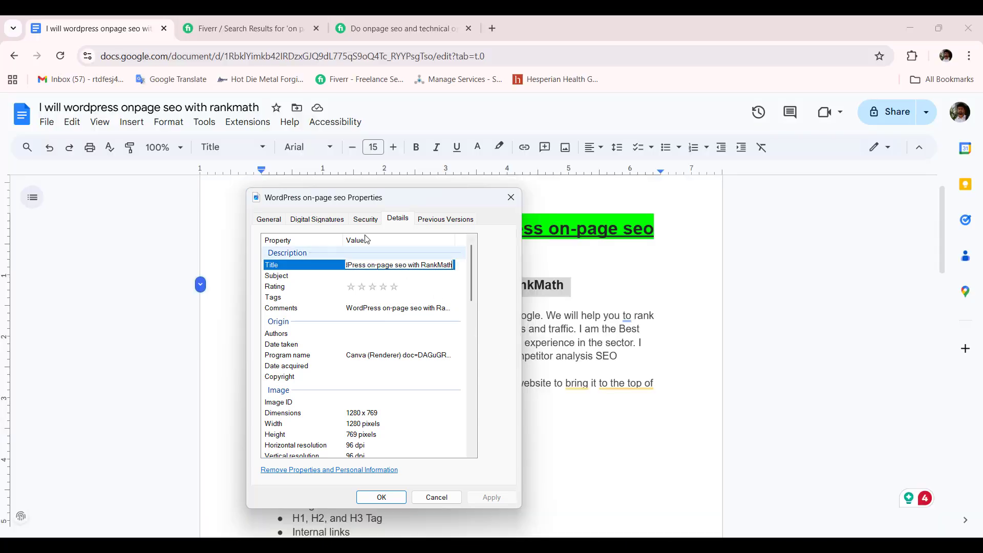
click(357, 279)
click(357, 279)
text(I will WordPress on-page seo with RankMath)
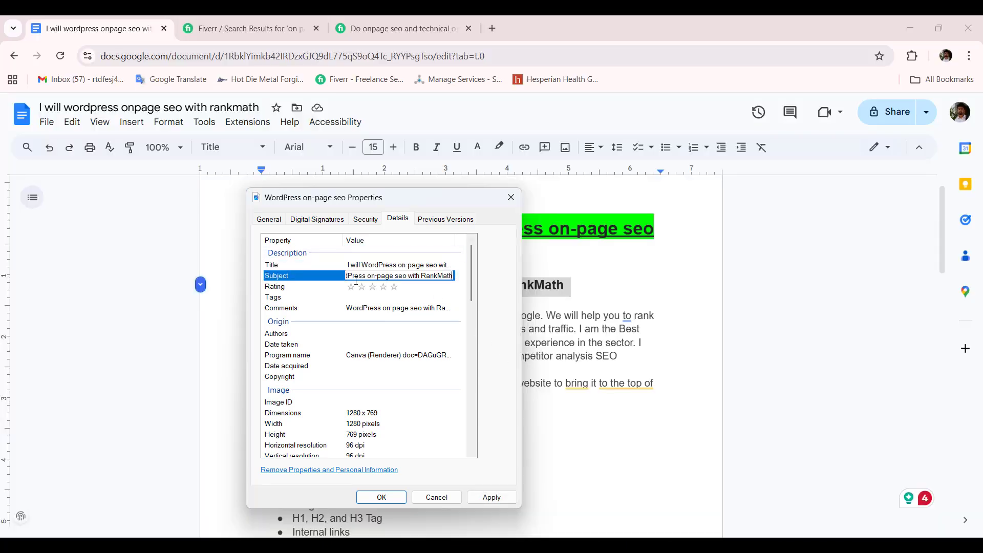
Rate the image five stars, paste the copied keyword list into its Tags property, and save and close the properties
click(354, 290)
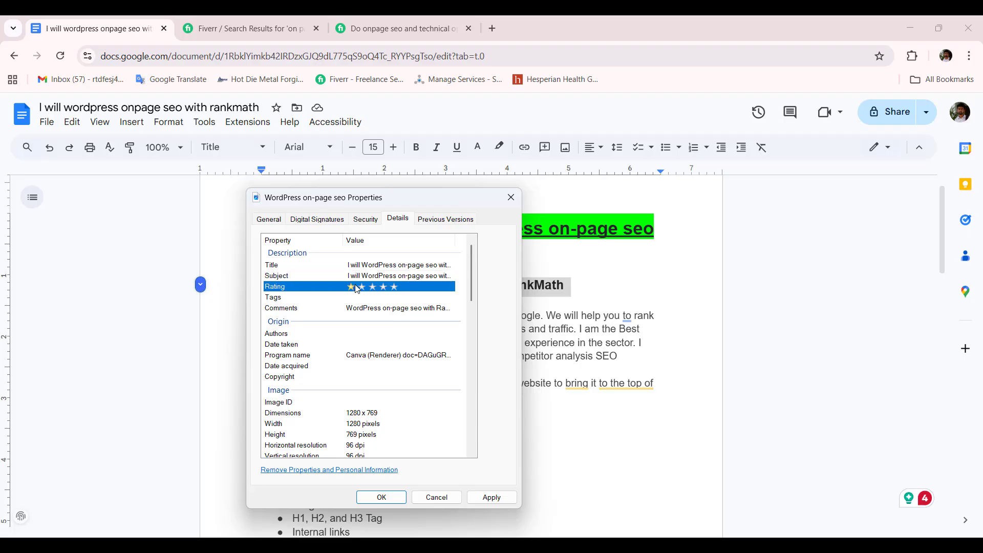
click(395, 287)
click(387, 296)
key(ctrl+v)
key(Return)
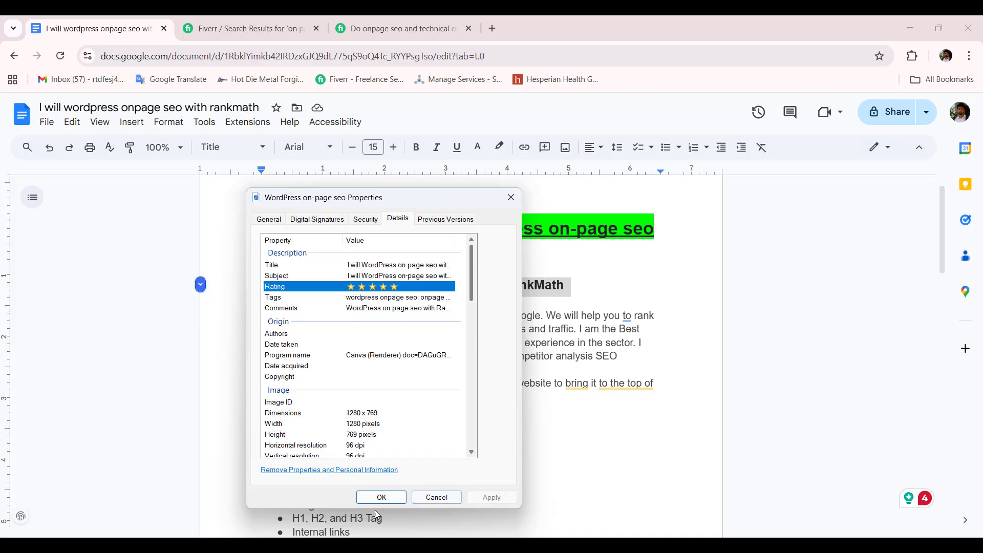
click(381, 498)
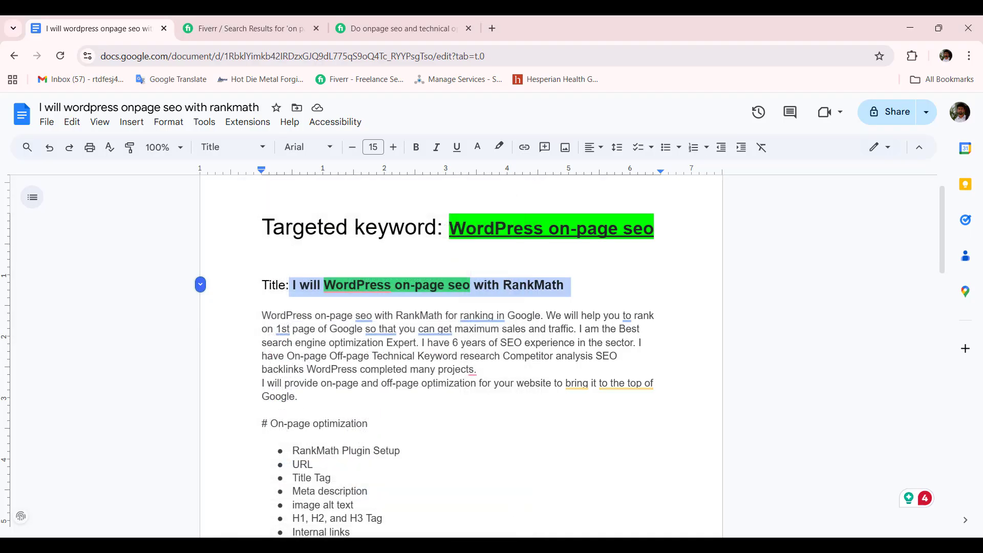
Switch to File Explorer and open the detailed properties of the "WordPress on-page seo" image again
key(alt+Tab)
right_click(213, 191)
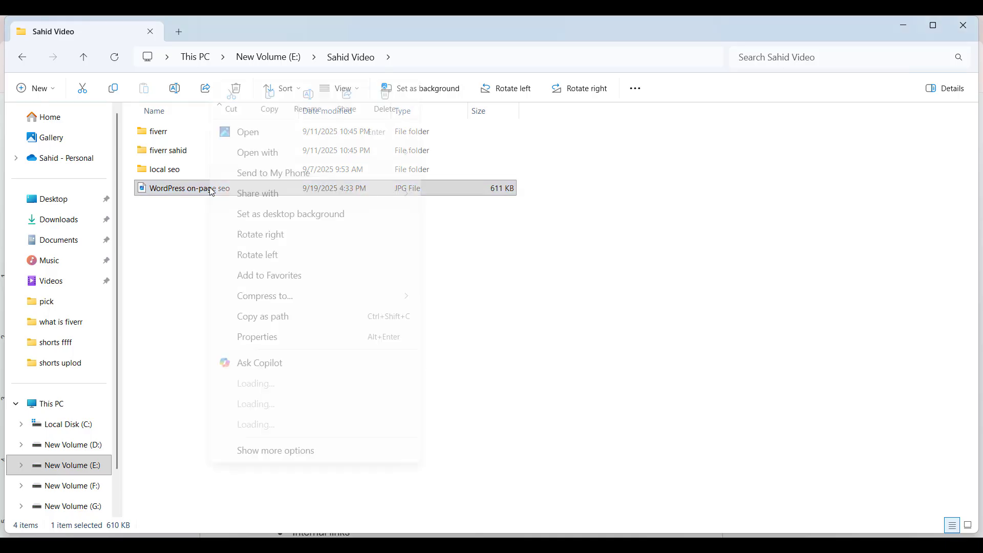
click(270, 478)
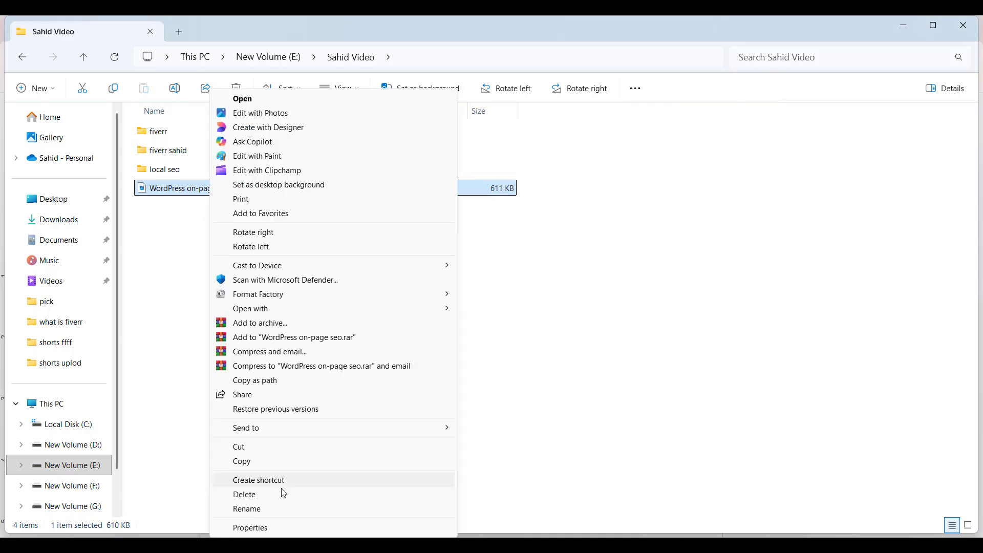
click(277, 528)
click(366, 219)
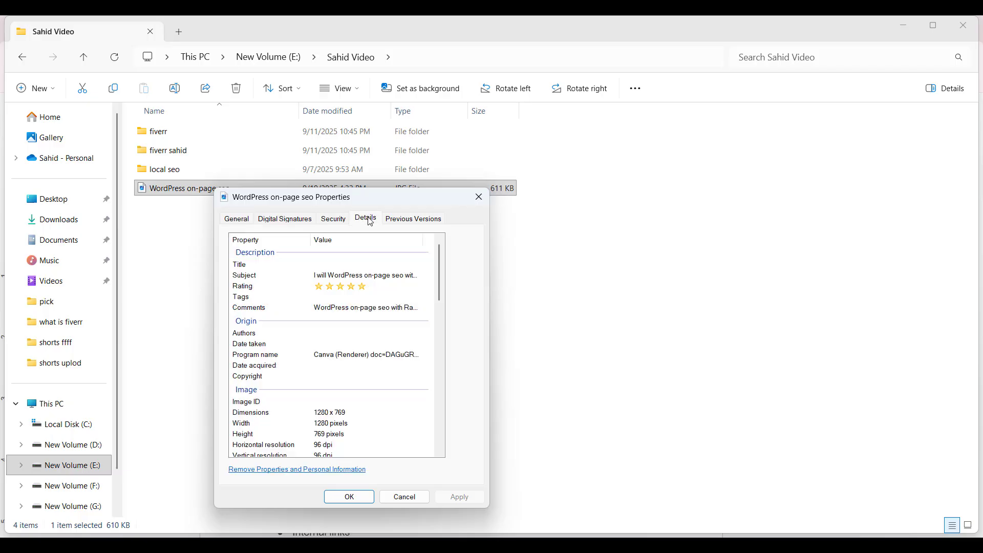
Re-enter the title "I will WordPress on-page seo with RankMath" and the tags from "wordpress onpage seo" to "rankmath seo", then apply and close
click(326, 267)
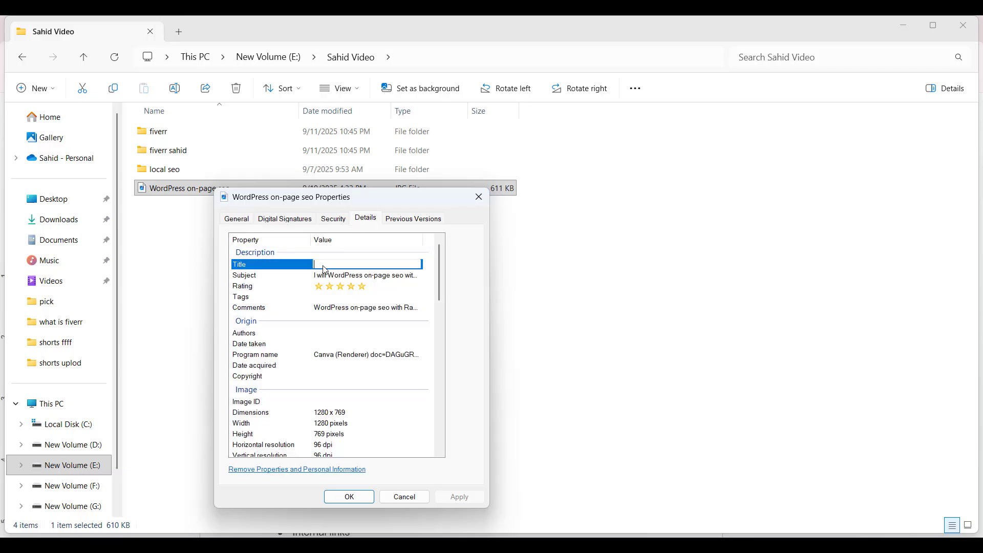
key(super+v)
click(359, 354)
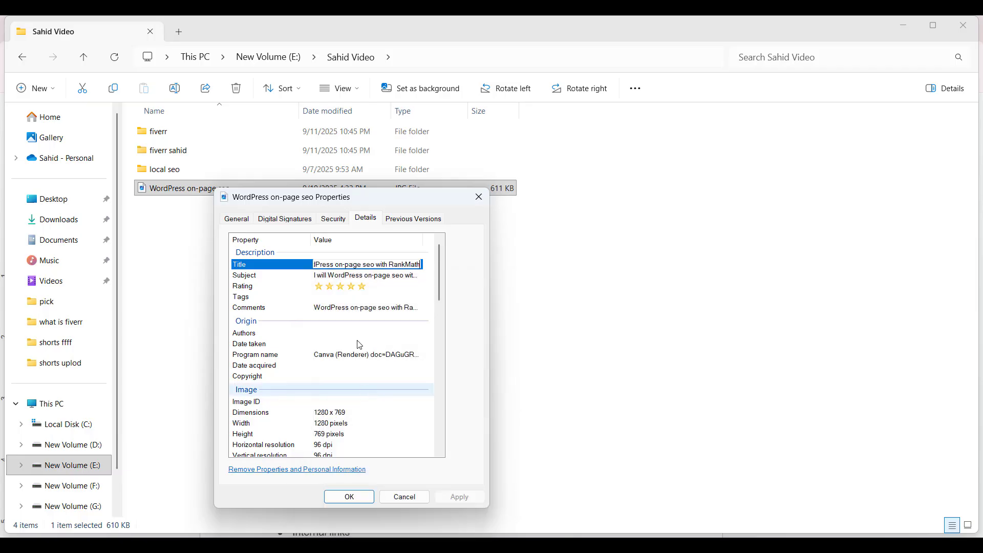
click(341, 298)
key(ctrl+v)
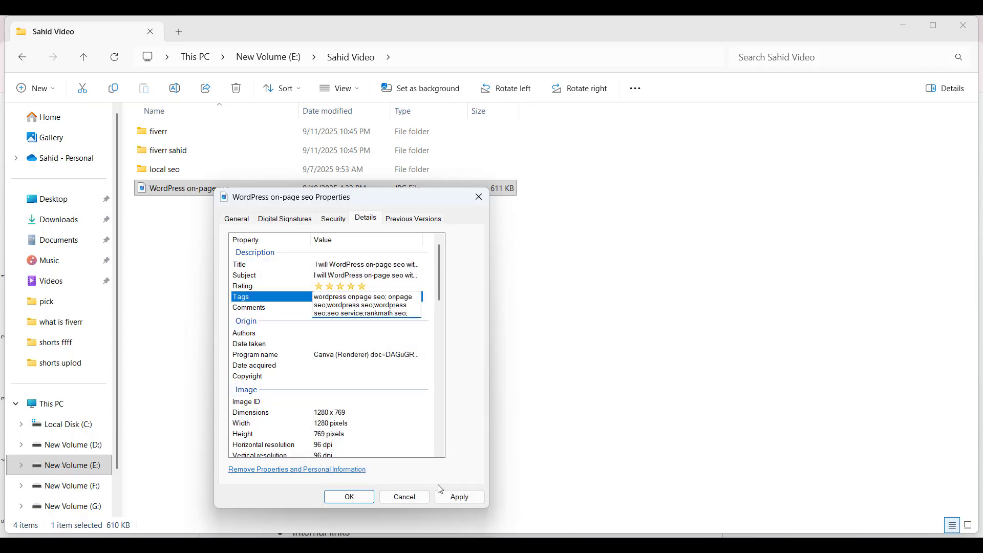
click(458, 497)
click(350, 497)
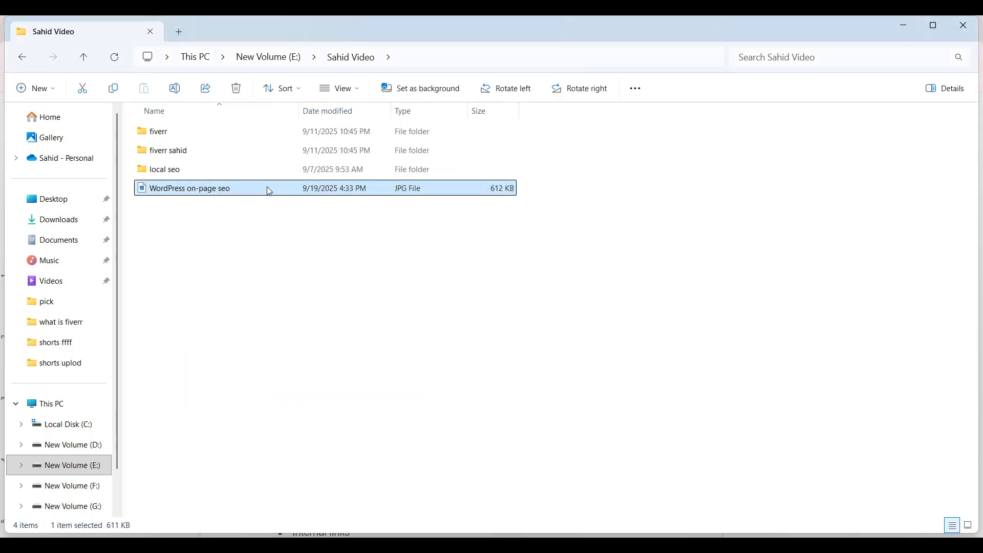
Check the image's saved title, subject, rating, tags and comments in its detailed properties, then close them
right_click(268, 188)
click(309, 496)
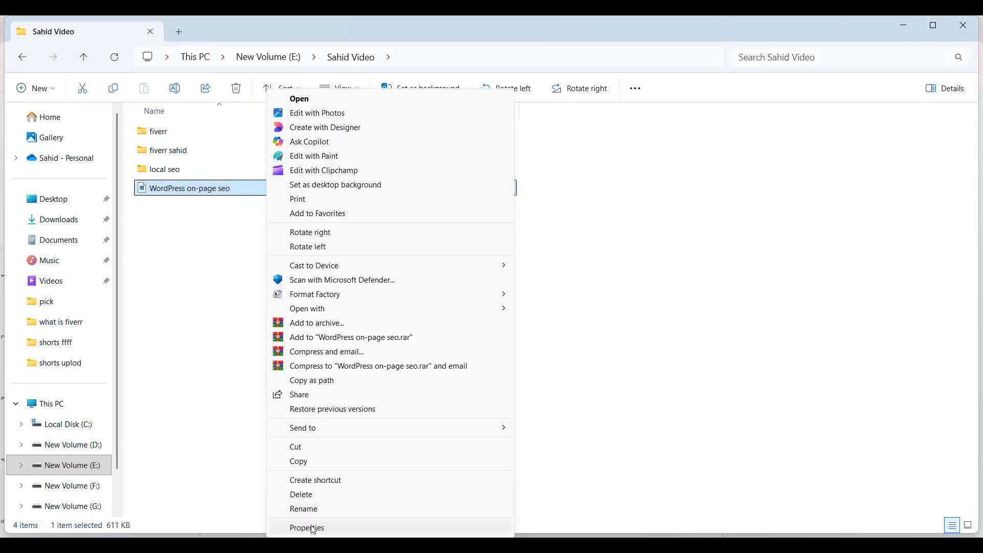
click(314, 527)
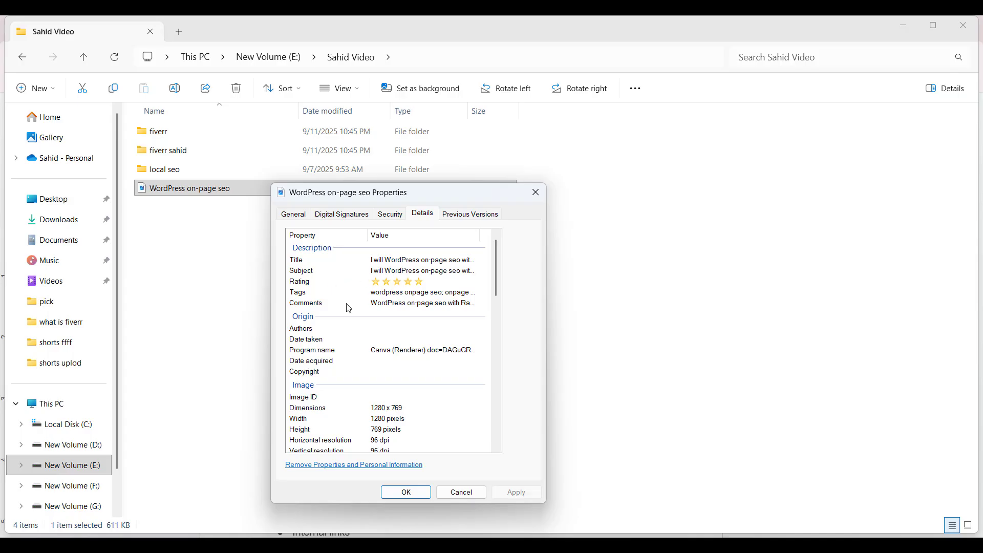
click(402, 493)
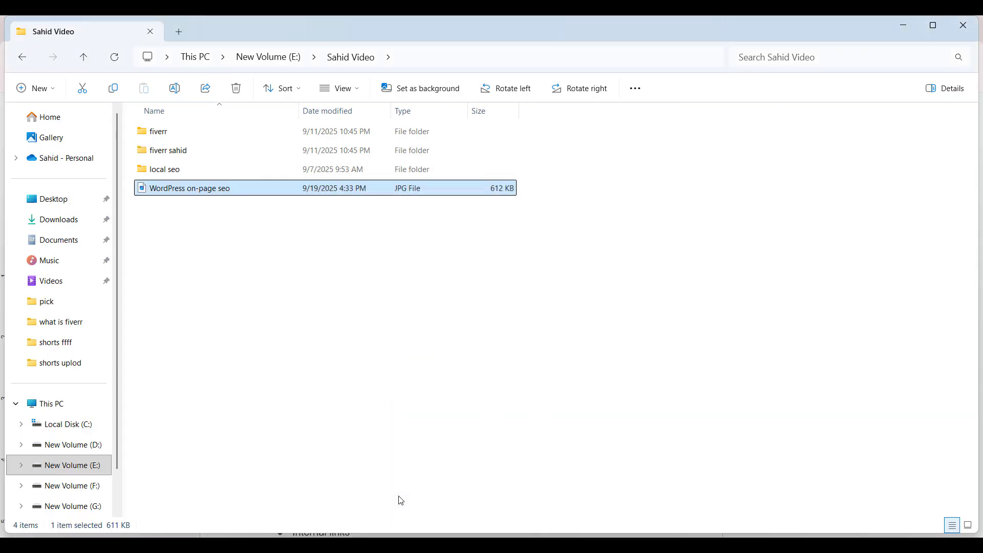